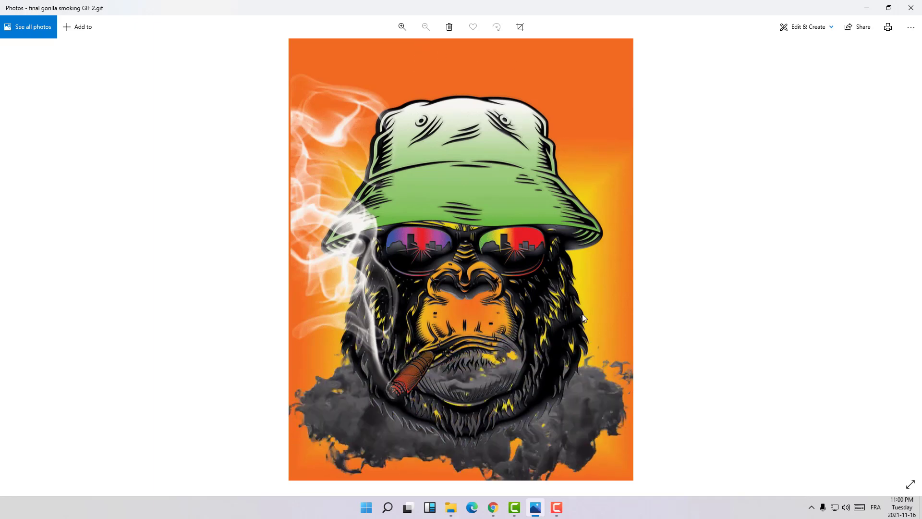
# Step: Switch between the OpenSea browser and the animated gorilla GIF in the photo viewer
pyautogui.moveTo(500, 514)
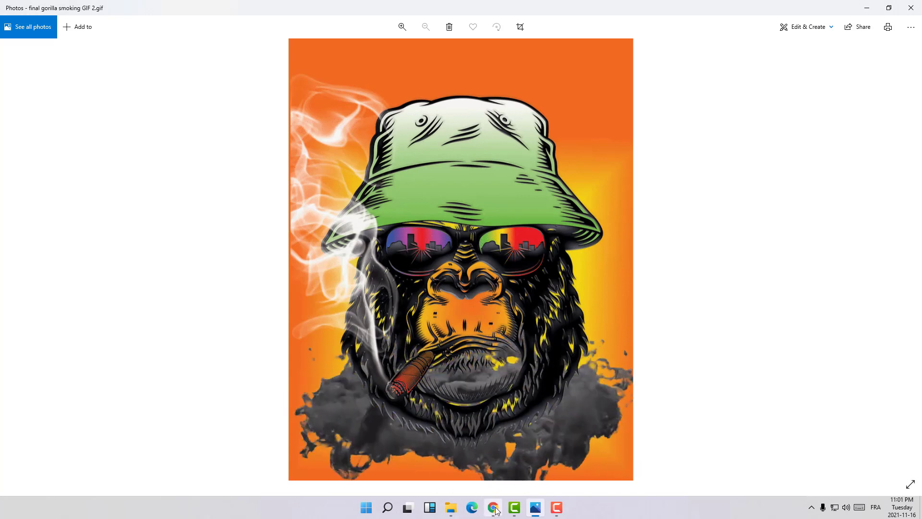
pyautogui.click(493, 509)
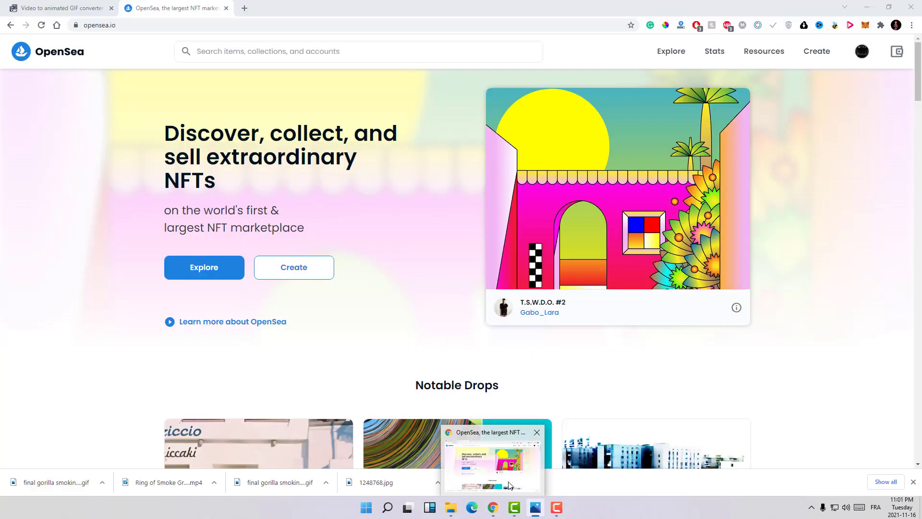
pyautogui.click(488, 508)
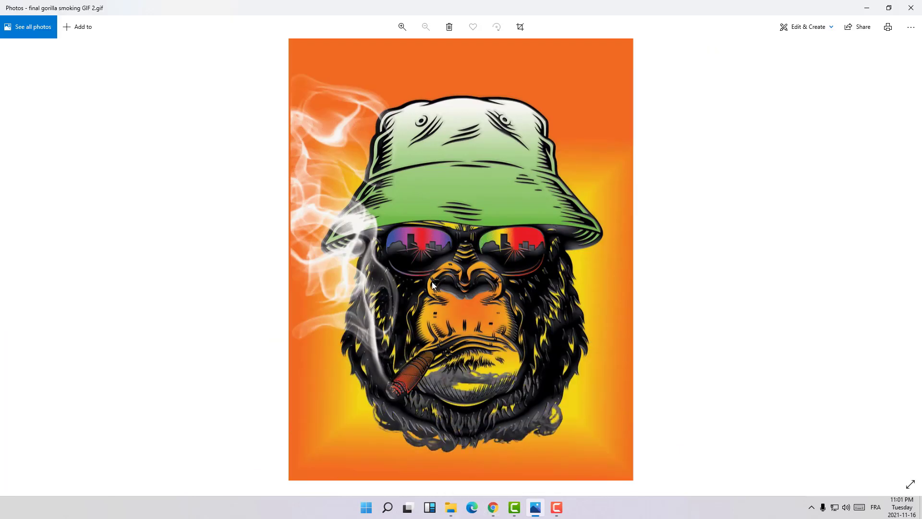
pyautogui.moveTo(514, 507)
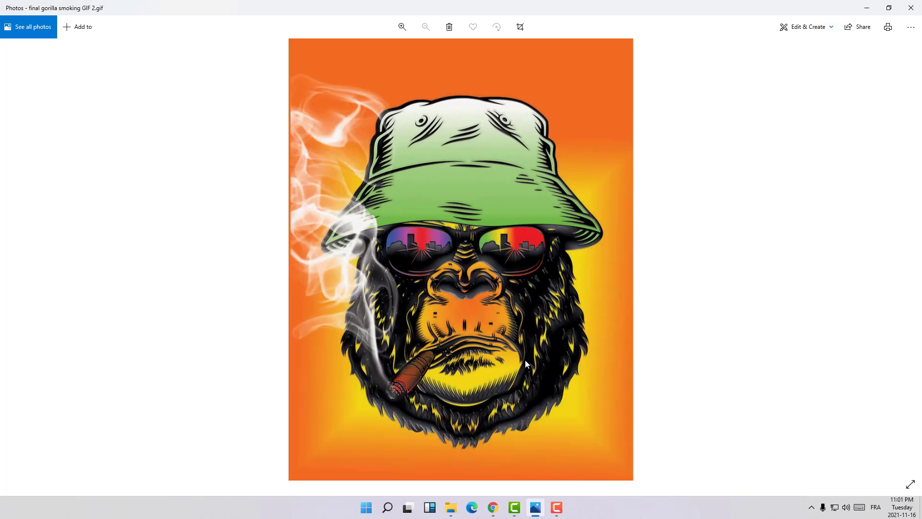
# Step: Scrub the Camtasia gorilla-and-smoke preview to a slightly later frame, then minimize Camtasia
pyautogui.click(513, 514)
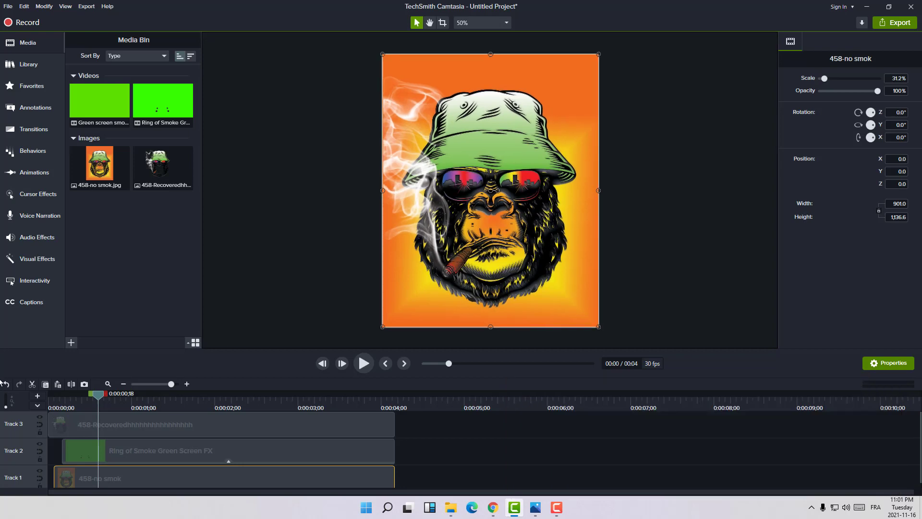
pyautogui.moveTo(99, 394); pyautogui.dragTo(181, 407)
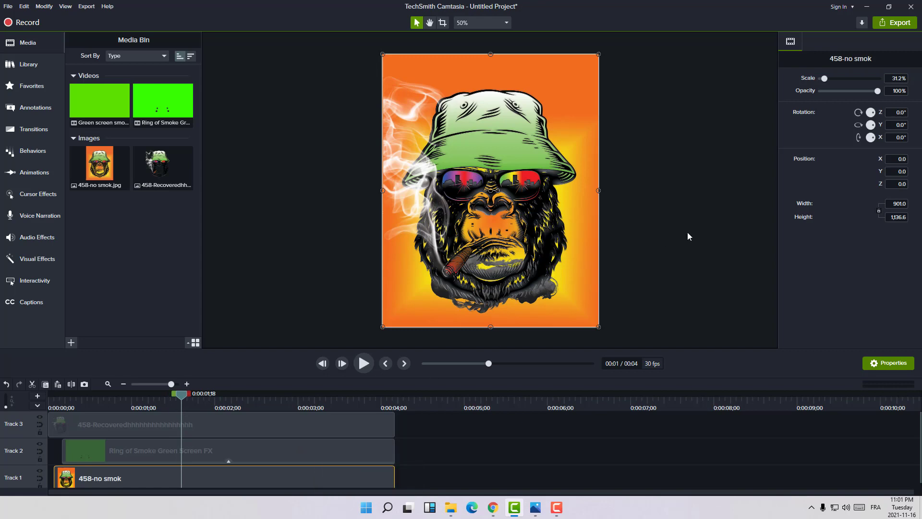
pyautogui.click(867, 10)
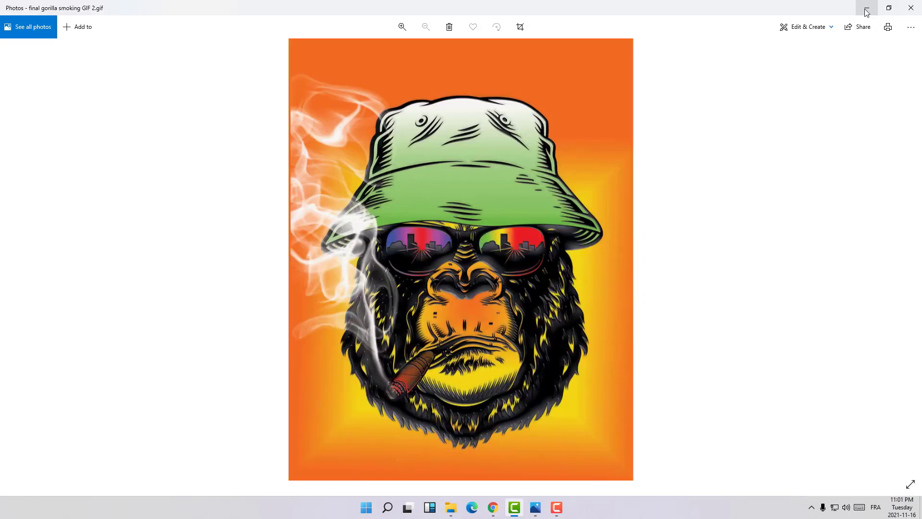
# Step: Minimize the photo viewer and review ezgif's 800×1009, 42-frame gorilla GIF output
pyautogui.click(867, 6)
pyautogui.click(77, 8)
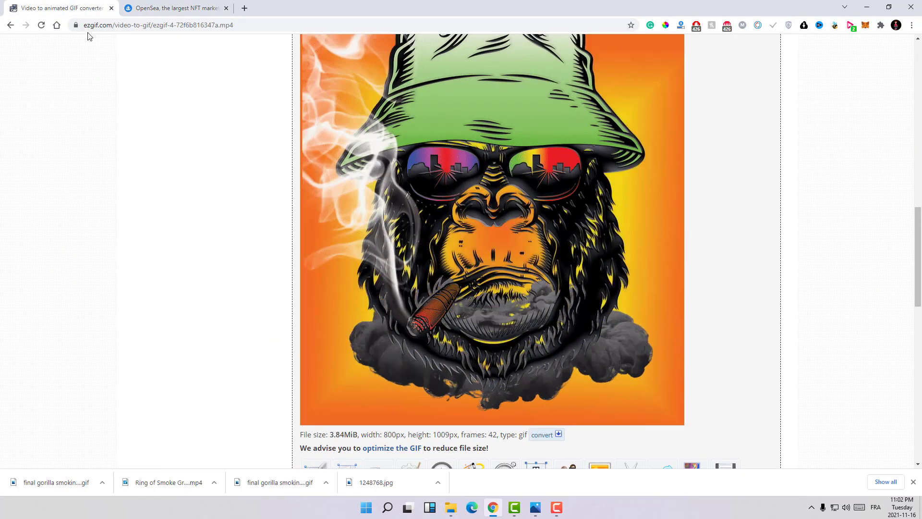
pyautogui.scroll(5, 303, 191)
pyautogui.scroll(10, 303, 186)
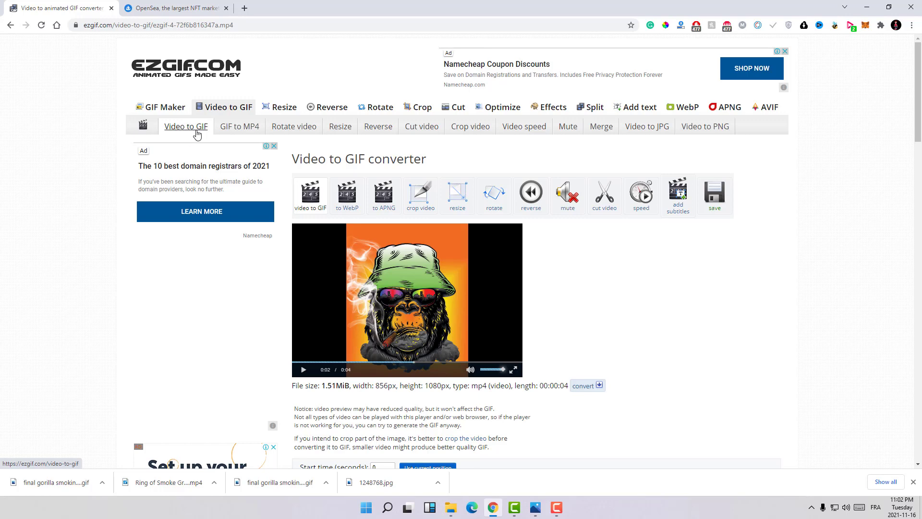
pyautogui.scroll(-3, 463, 289)
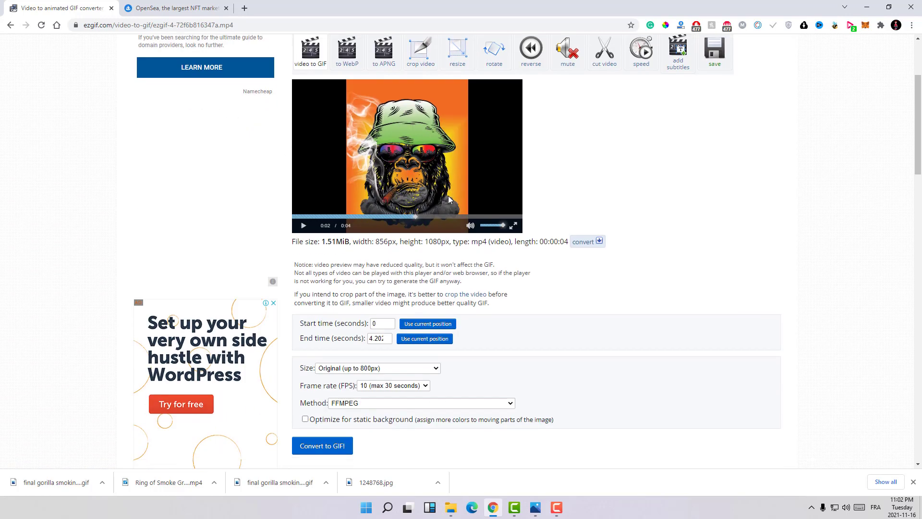
pyautogui.scroll(-9, 452, 177)
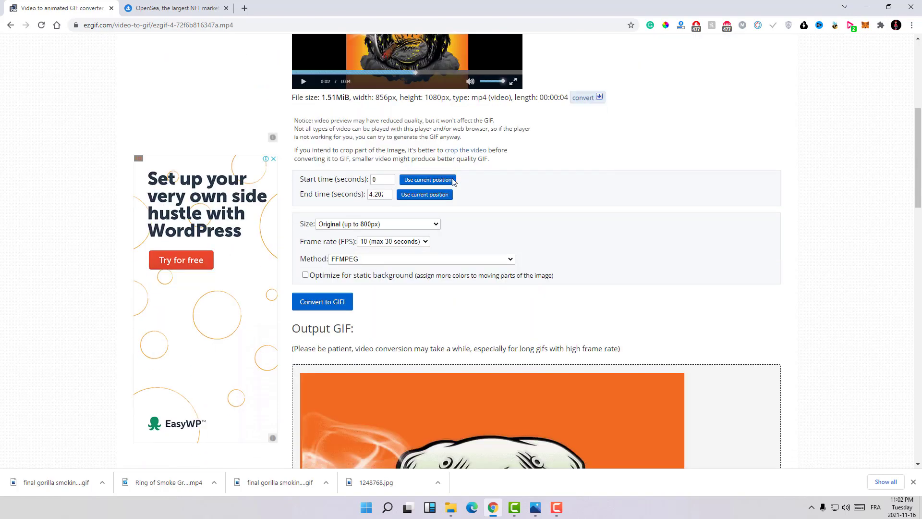
pyautogui.scroll(-3, 564, 273)
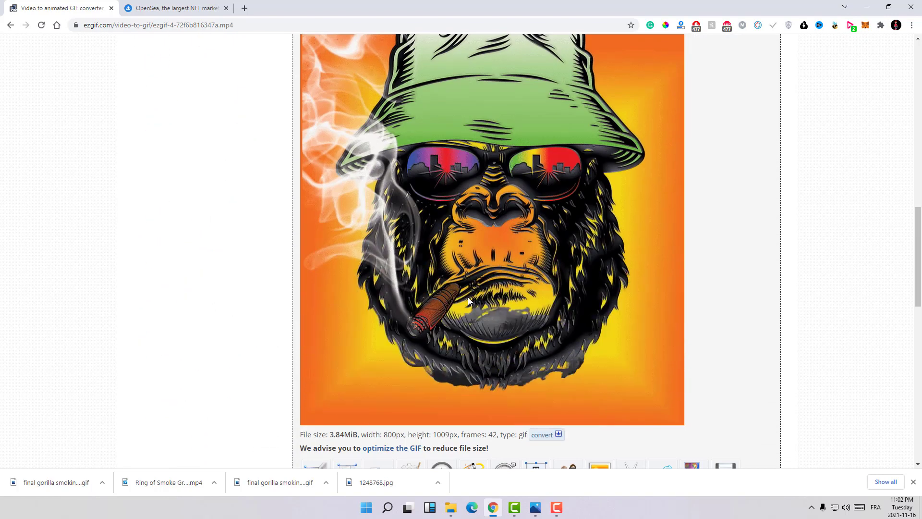
pyautogui.scroll(-4, 468, 296)
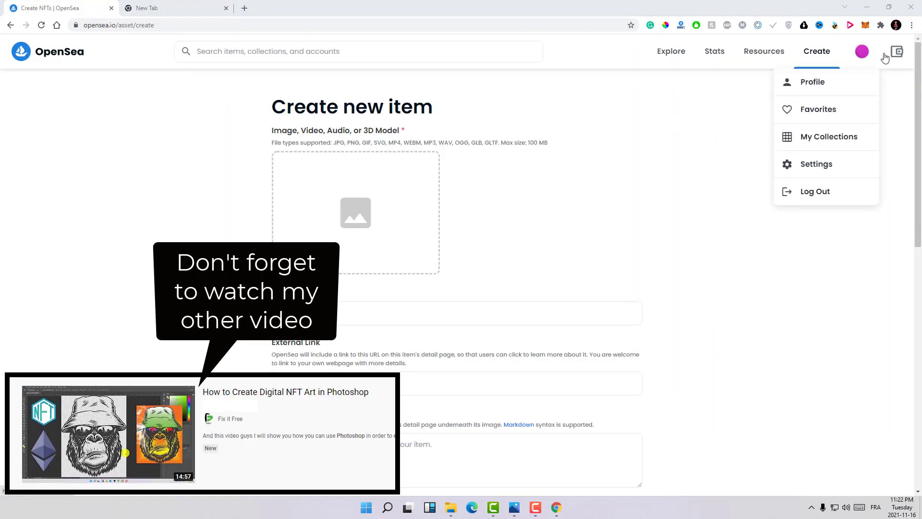
# Step: Go to the My Collections page from the OpenSea account avatar menu
pyautogui.click(863, 57)
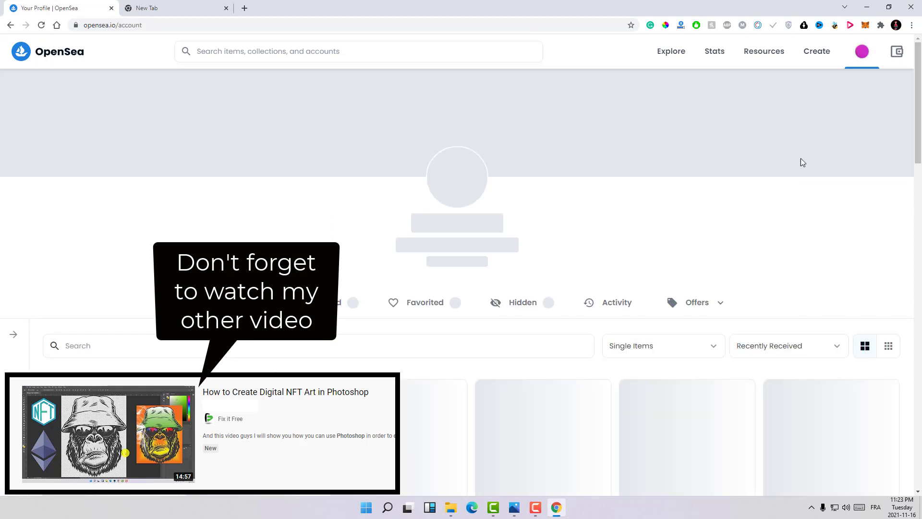
pyautogui.moveTo(866, 58)
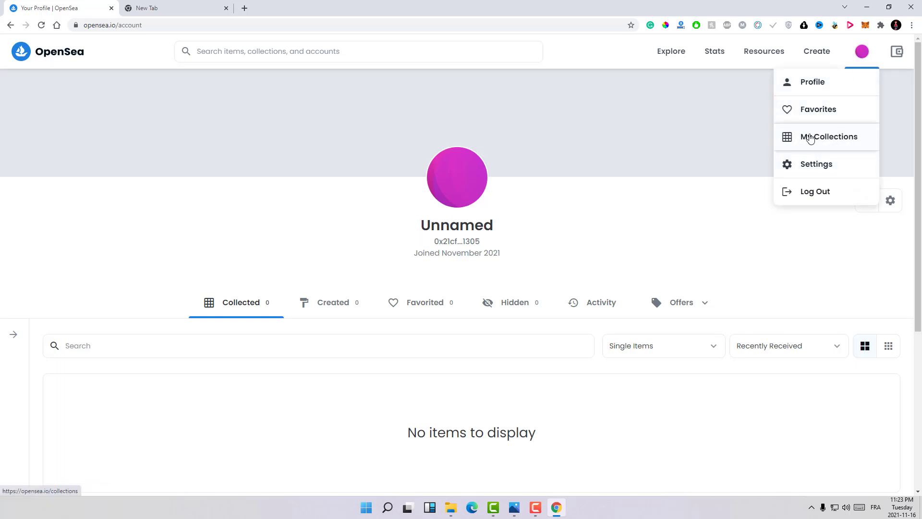
pyautogui.click(812, 141)
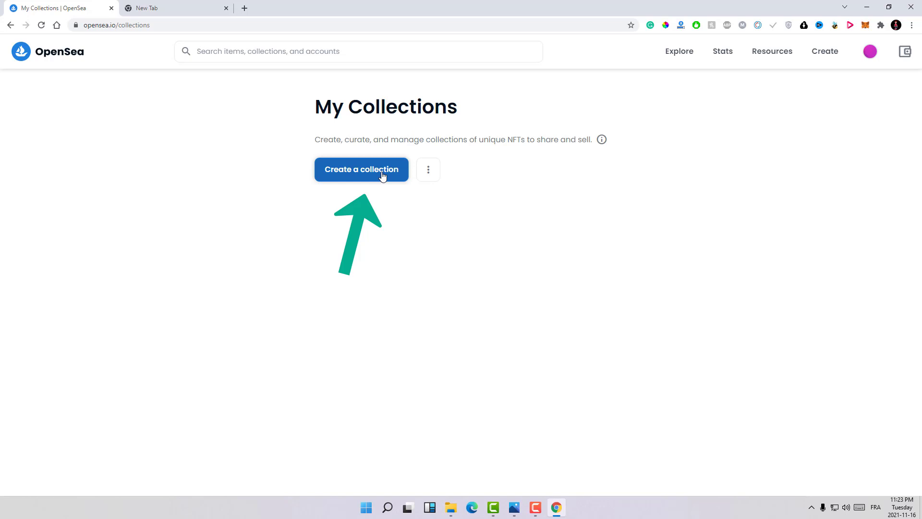
# Step: Start a new collection and upload 'final gorilla smoking GIF' as its logo image
pyautogui.click(383, 176)
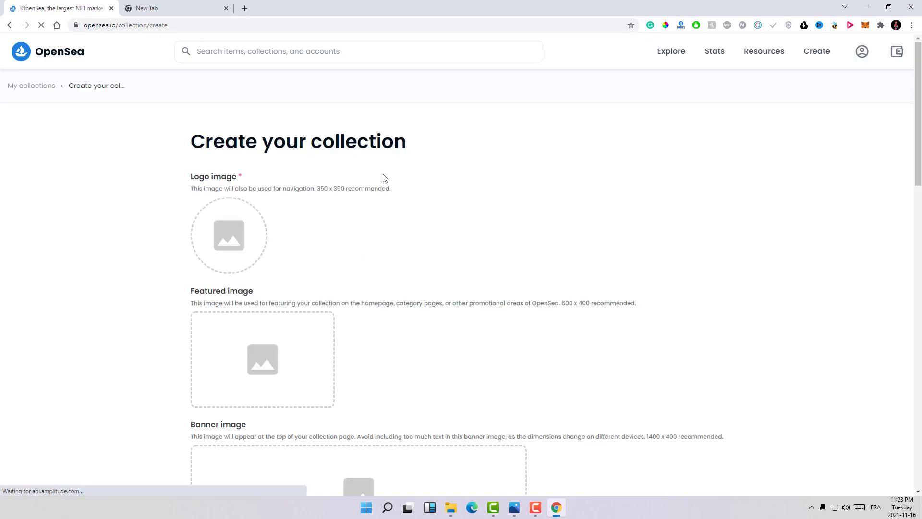
pyautogui.click(222, 230)
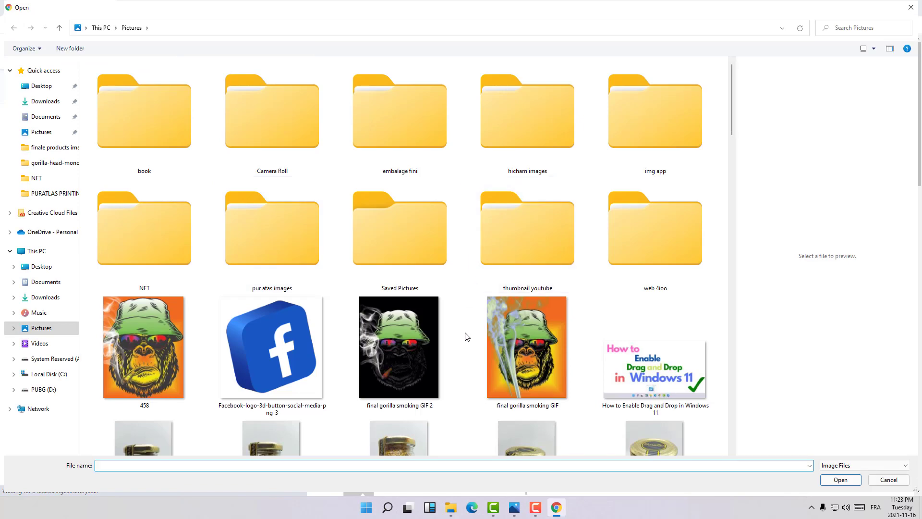
pyautogui.click(523, 364)
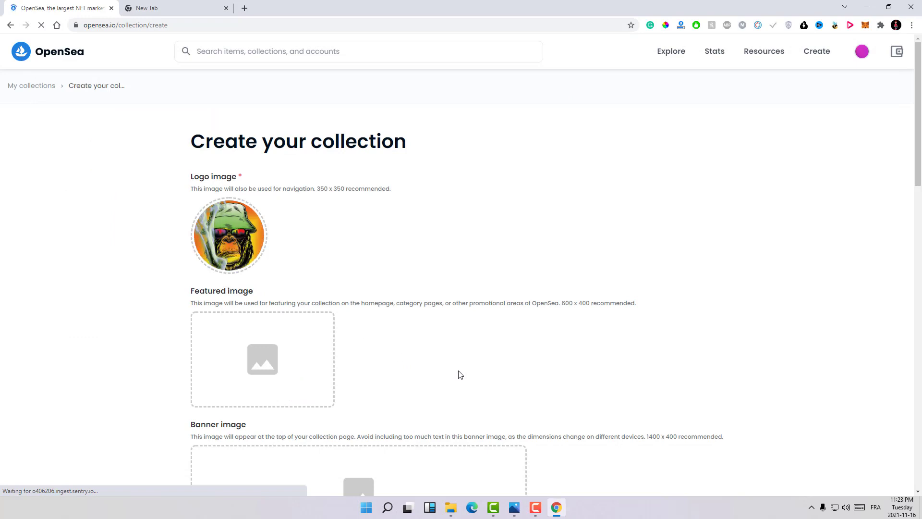
# Step: Enter 'Gorilla head' as the collection name and select the text
pyautogui.scroll(-2, 431, 375)
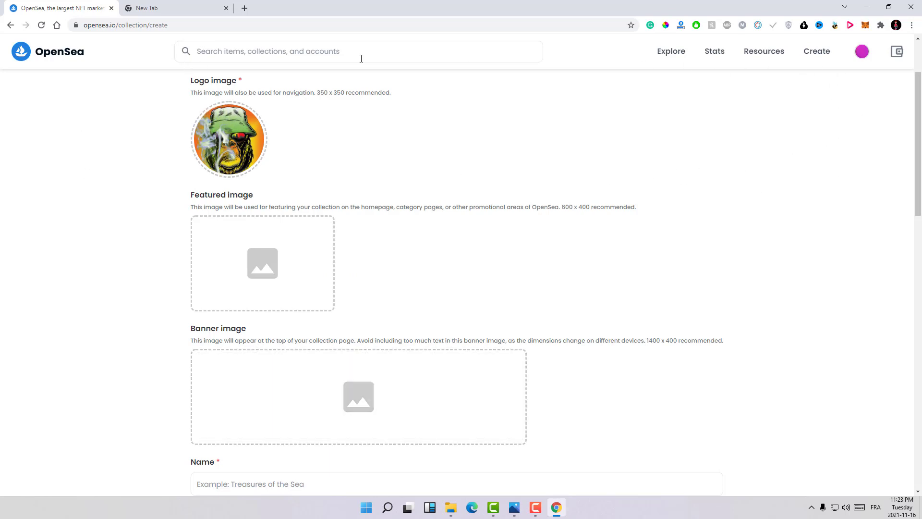
pyautogui.scroll(-5, 178, 237)
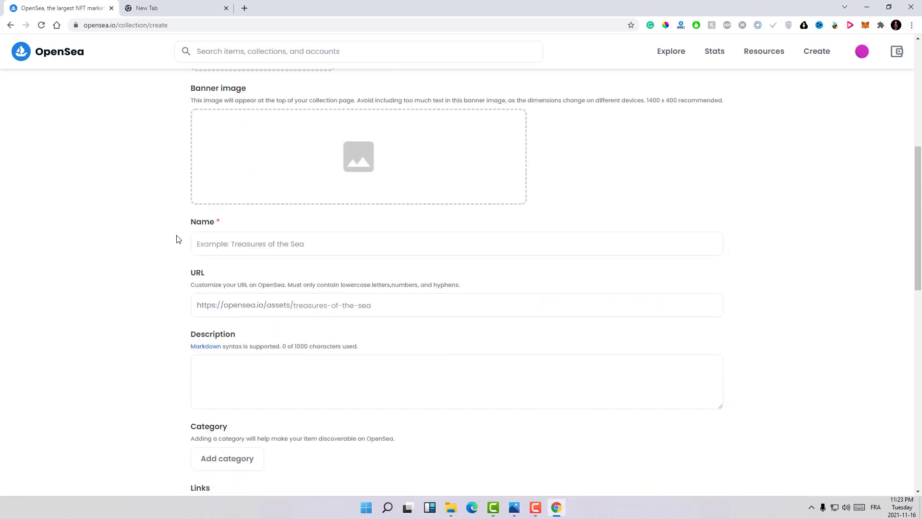
pyautogui.scroll(-1, 177, 238)
pyautogui.click(248, 188)
pyautogui.scroll(4, 296, 248)
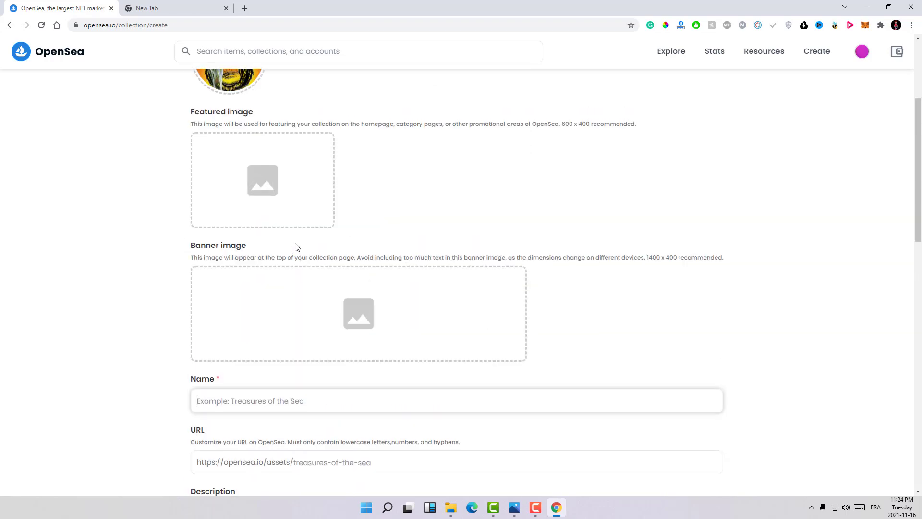
pyautogui.scroll(-3, 295, 247)
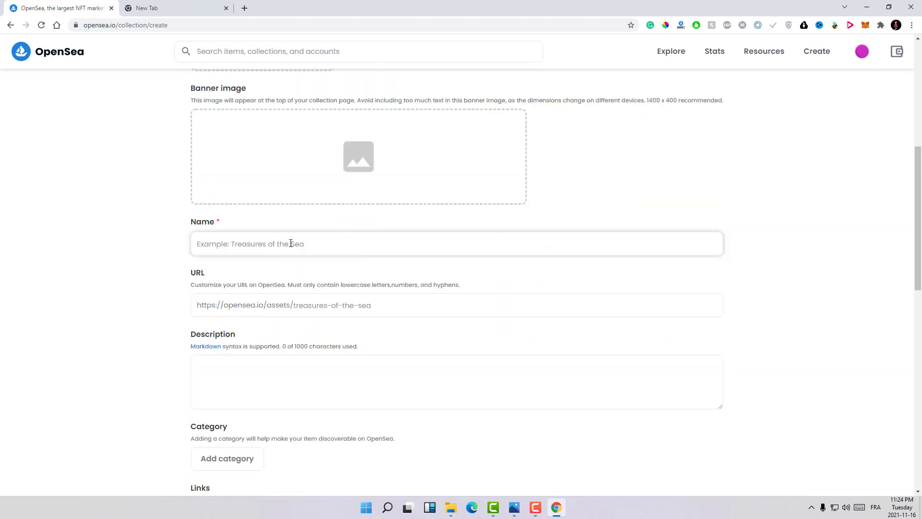
pyautogui.write('G')
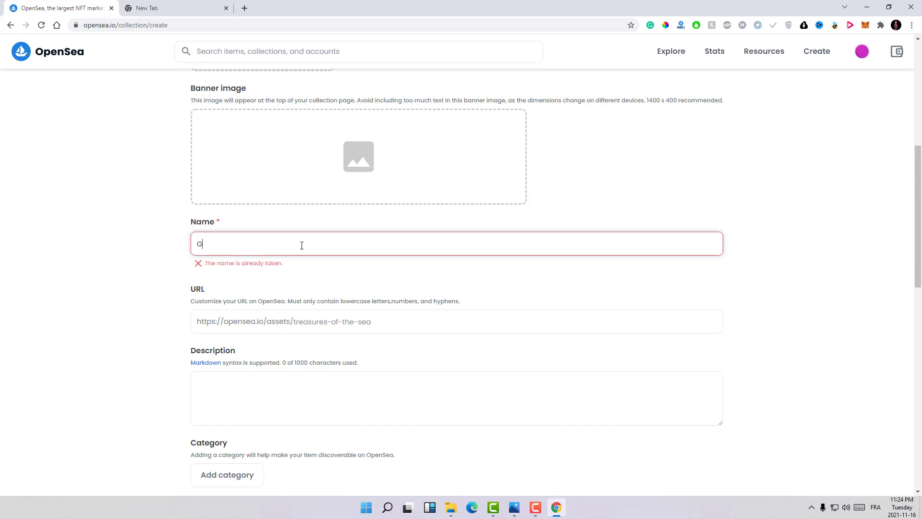
pyautogui.write('orilla head')
pyautogui.hotkey('ctrl', 'shift', 'Left')
pyautogui.hotkey('ctrl', 'shift', 'Left')
pyautogui.hotkey('ctrl', 'c')
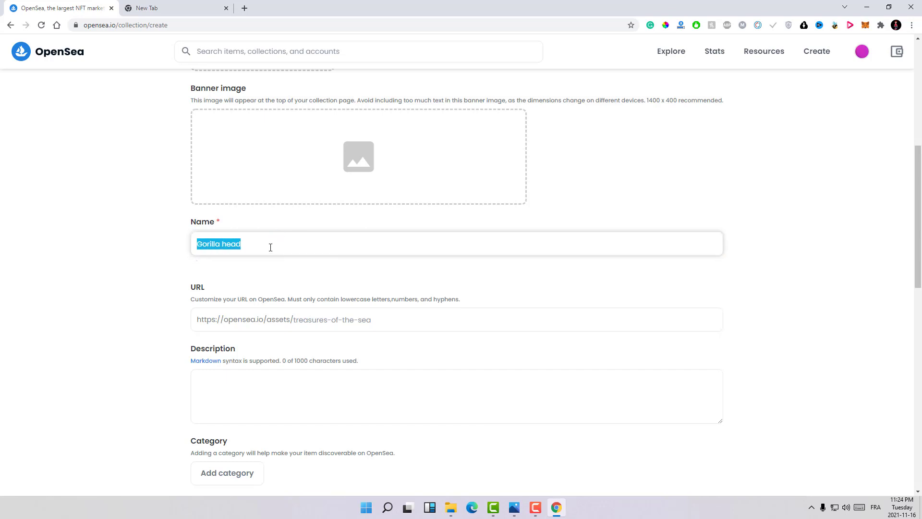
# Step: Paste 'Gorilla head' into the collection's Description field
pyautogui.click(247, 390)
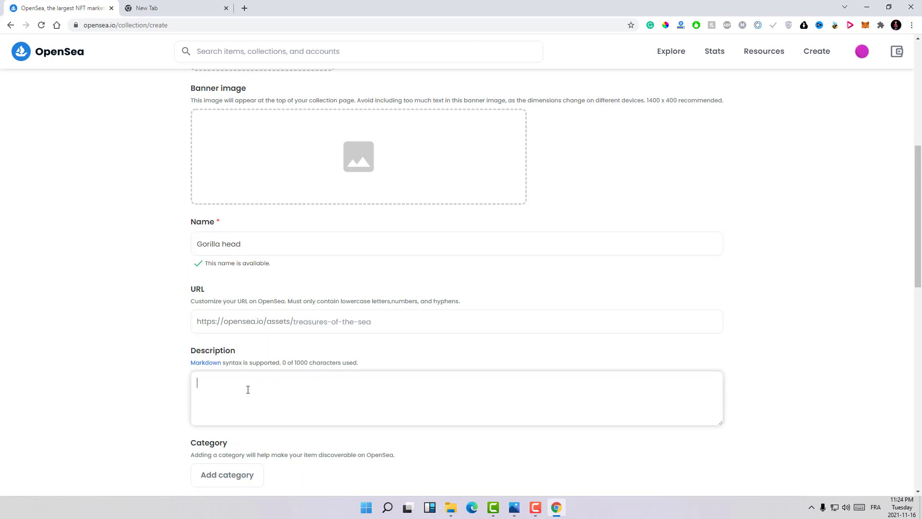
pyautogui.scroll(-4, 272, 377)
pyautogui.hotkey('ctrl', 'v')
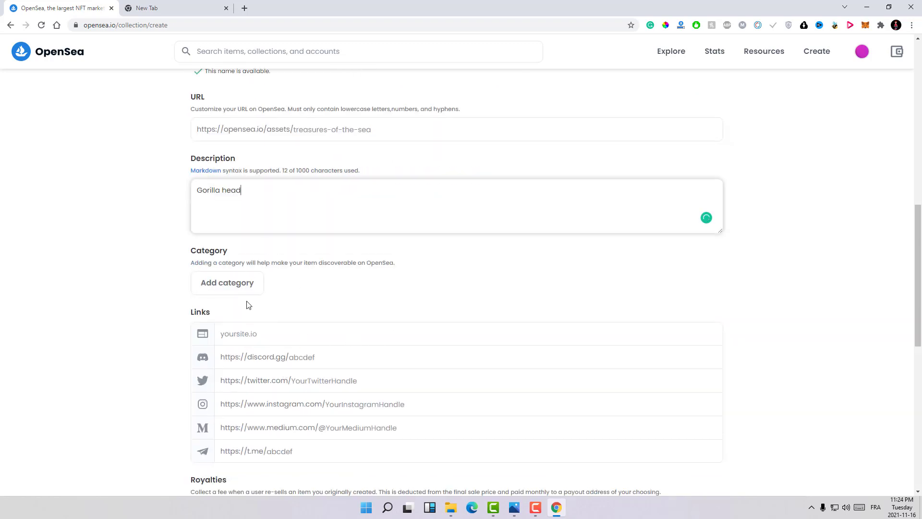
pyautogui.scroll(-5, 248, 305)
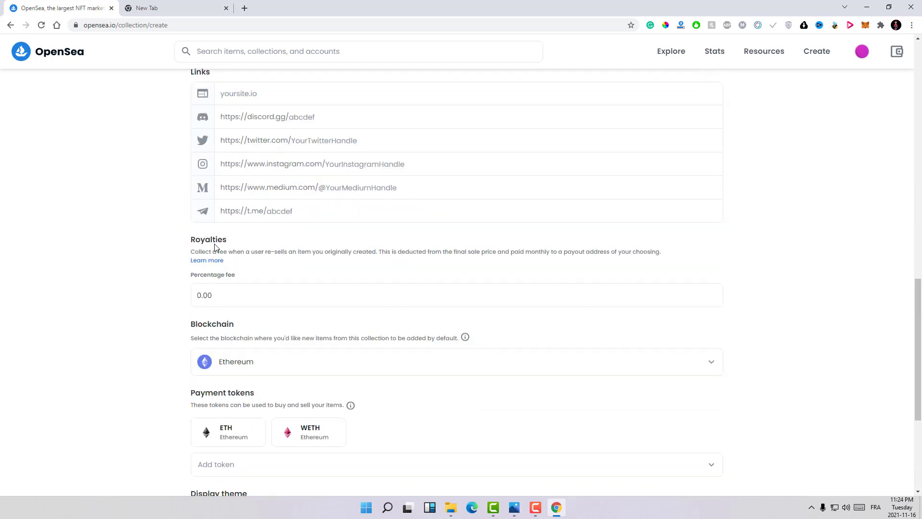
# Step: Replace the 0.00 royalty percentage fee with 1
pyautogui.tripleClick(195, 274)
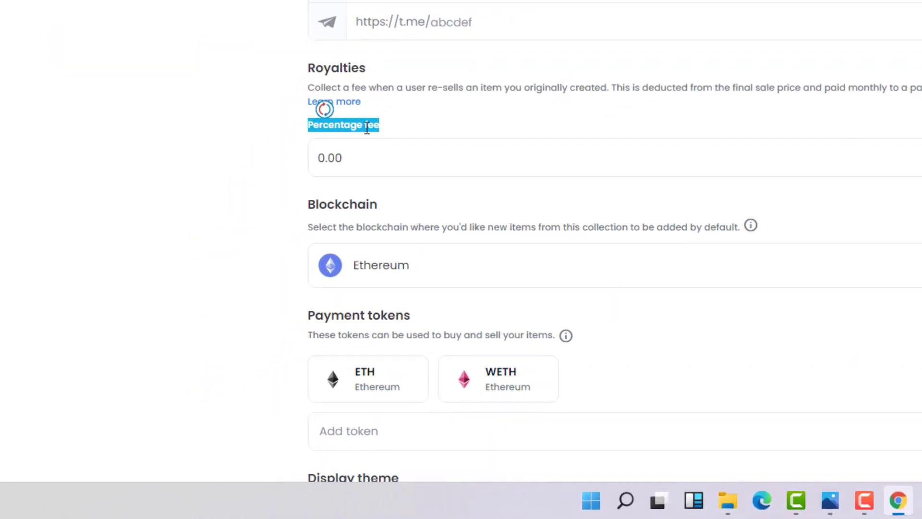
pyautogui.click(358, 158)
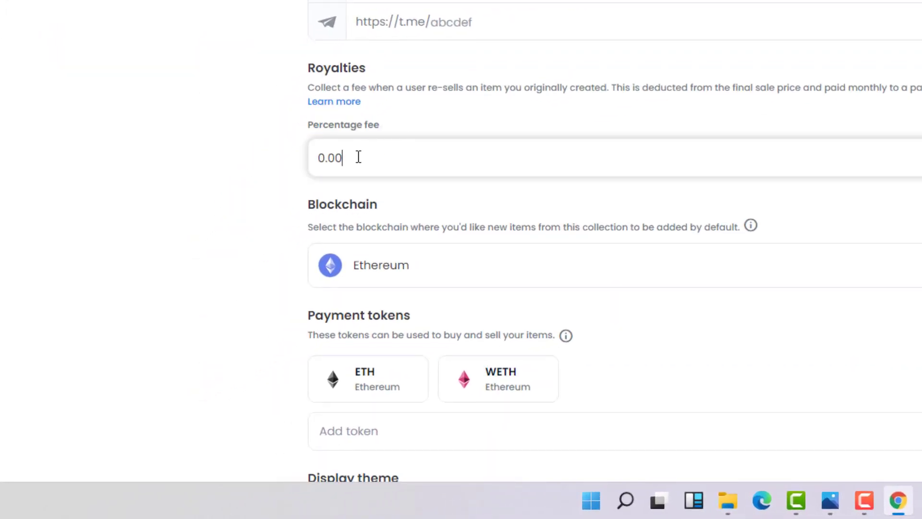
pyautogui.hotkey('ctrl', 'a')
pyautogui.click(364, 159)
pyautogui.moveTo(359, 158); pyautogui.dragTo(292, 164)
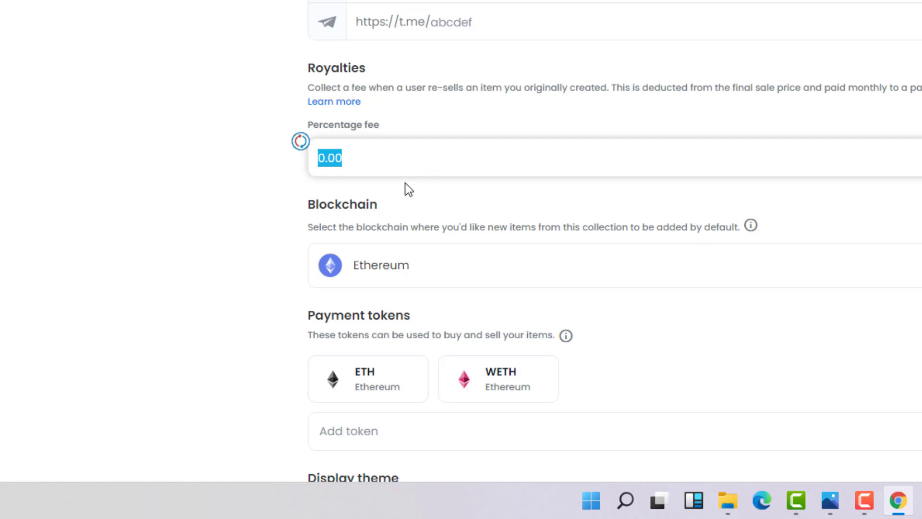
pyautogui.write('1')
pyautogui.click(358, 247)
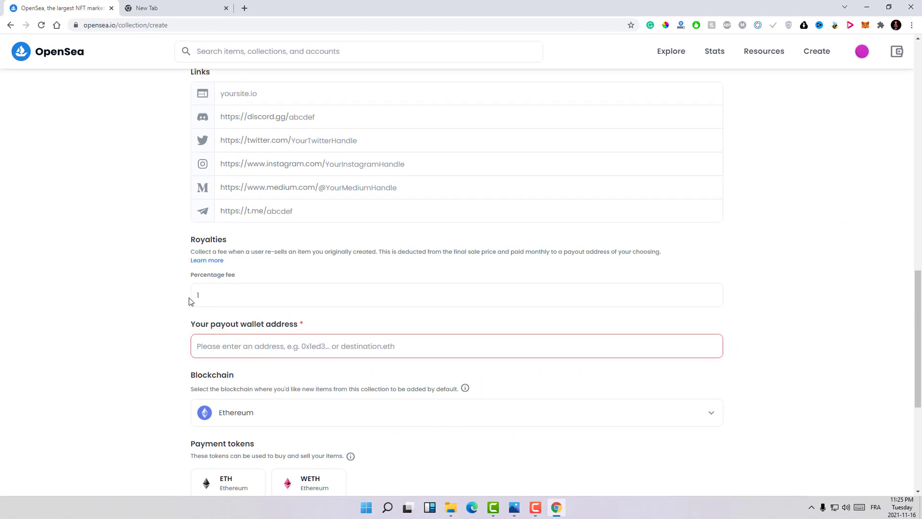
# Step: Copy the connected MetaMask account's wallet address and return to the collection form
pyautogui.click(249, 345)
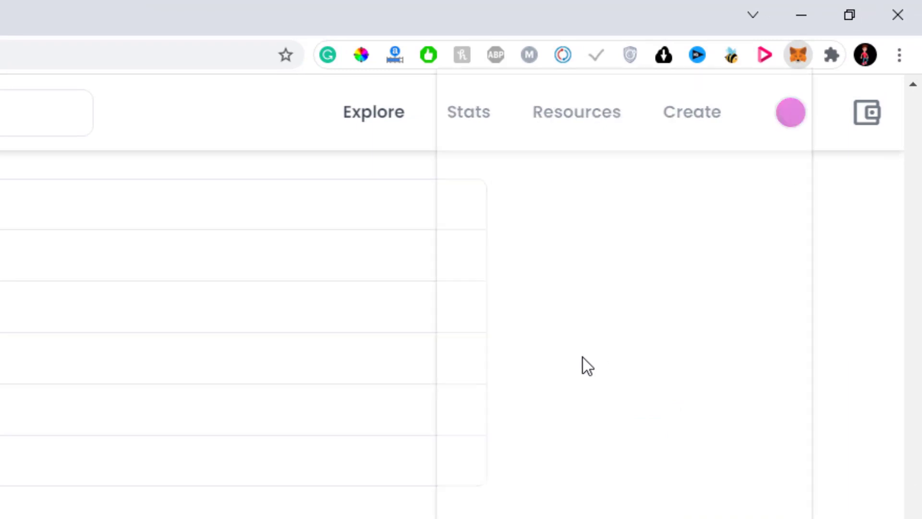
pyautogui.click(626, 189)
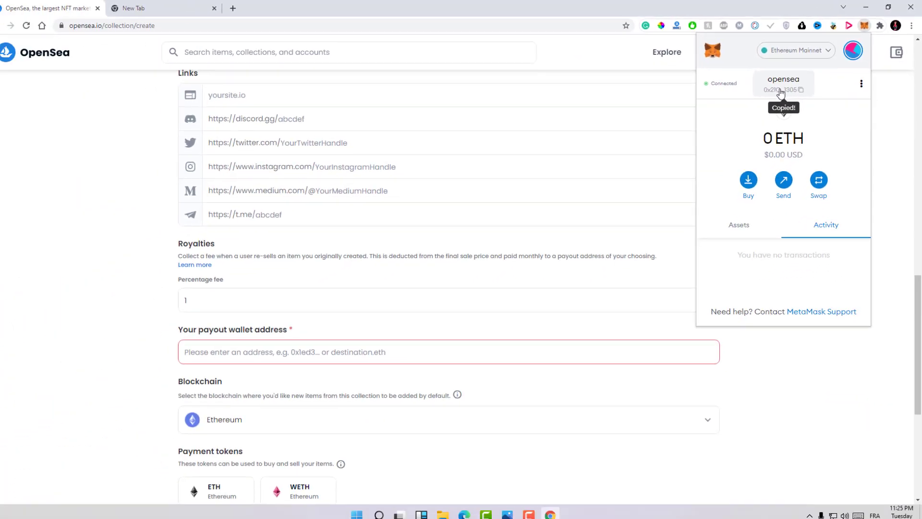
pyautogui.click(434, 416)
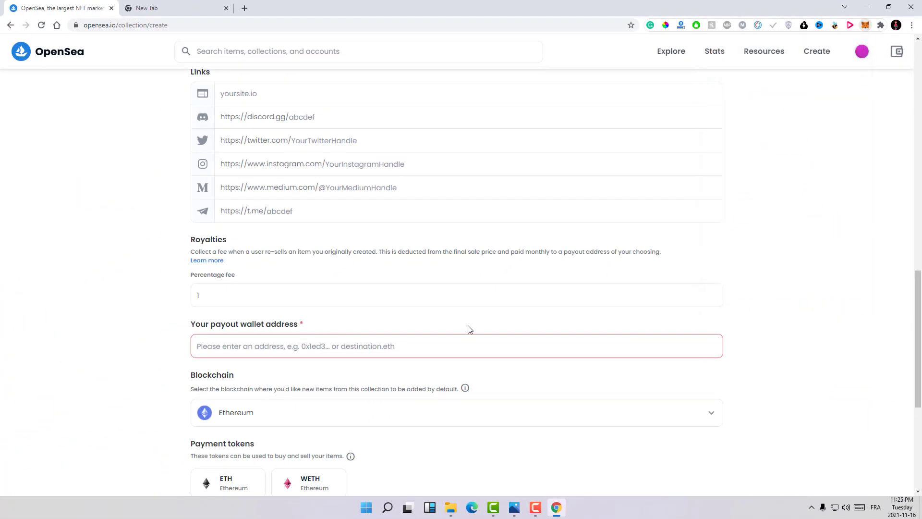
pyautogui.click(476, 337)
# Step: Paste the wallet address as the payout address and set the blockchain to Polygon
pyautogui.hotkey('ctrl', 'v')
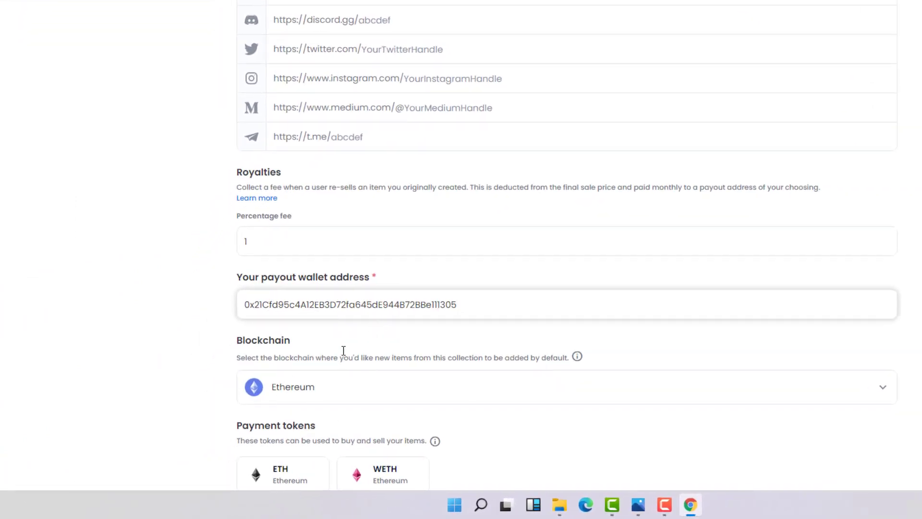
pyautogui.scroll(-5, 371, 358)
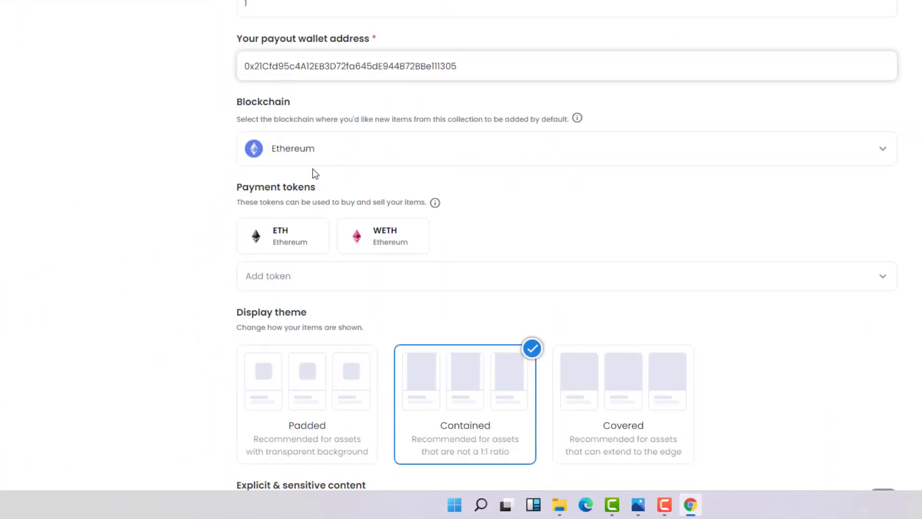
pyautogui.click(295, 152)
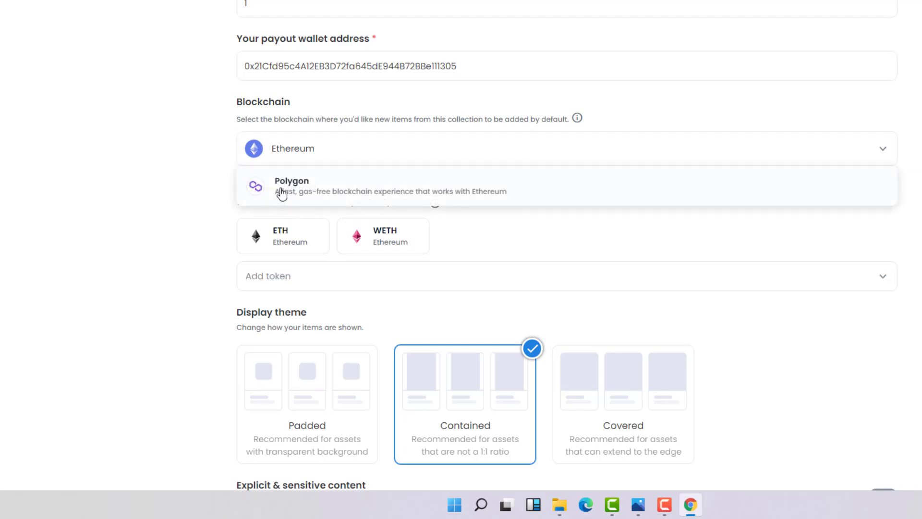
pyautogui.click(282, 189)
pyautogui.click(300, 155)
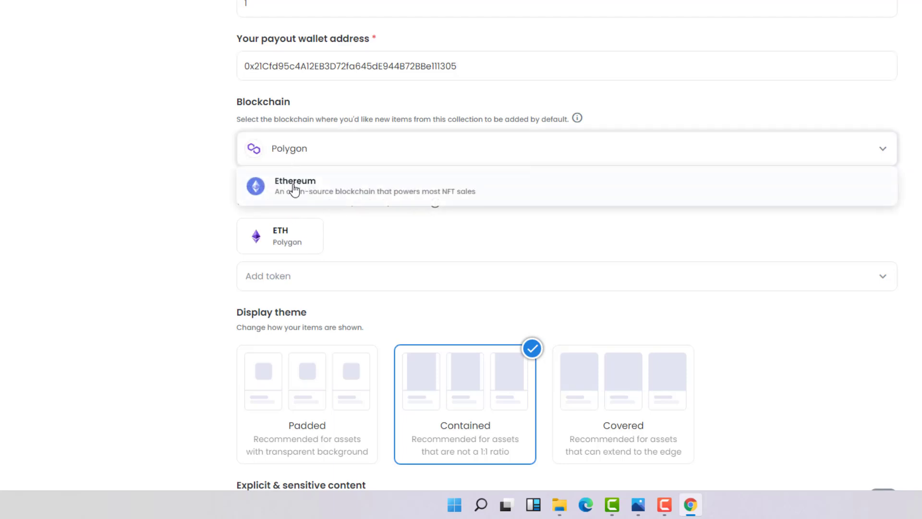
pyautogui.click(304, 159)
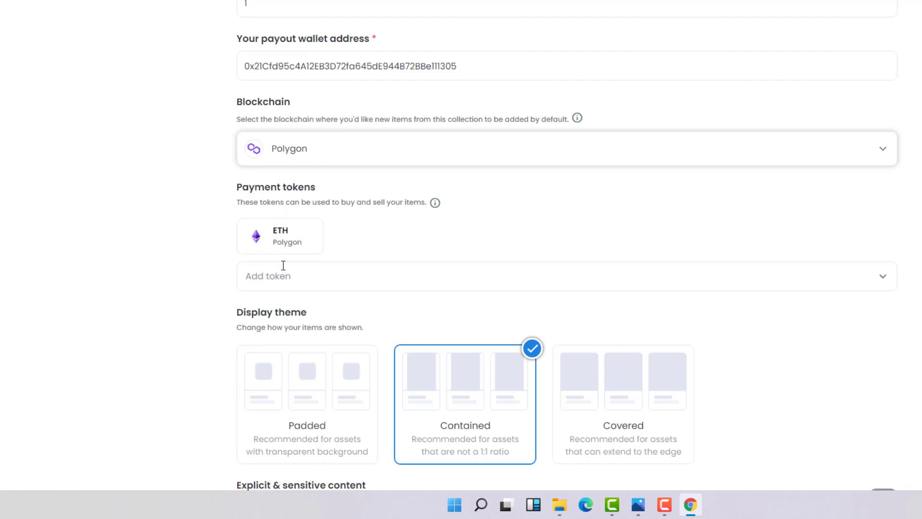
# Step: Leave the payment tokens at ETH on Polygon without adding any others
pyautogui.click(293, 279)
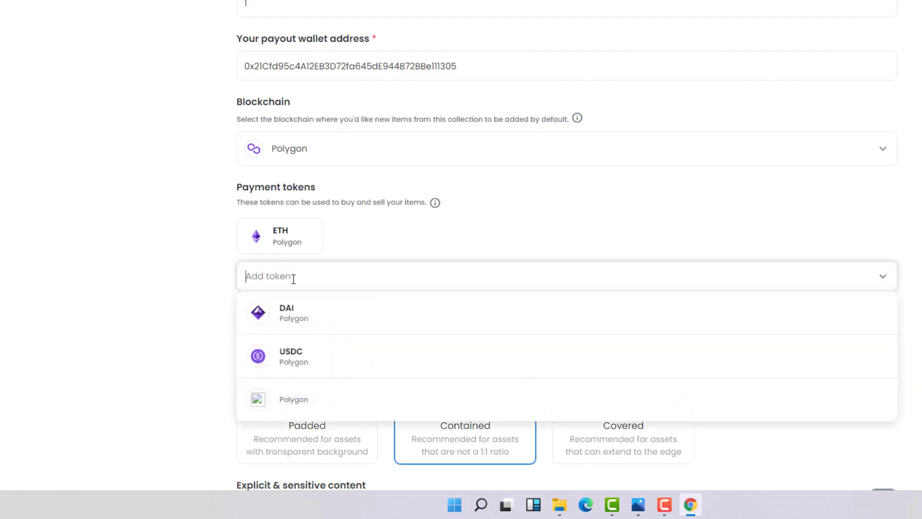
pyautogui.click(293, 279)
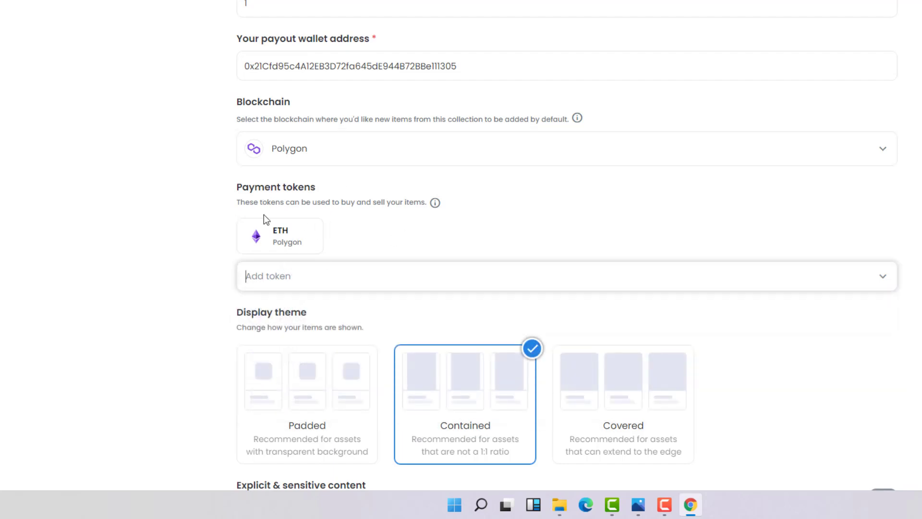
pyautogui.click(284, 235)
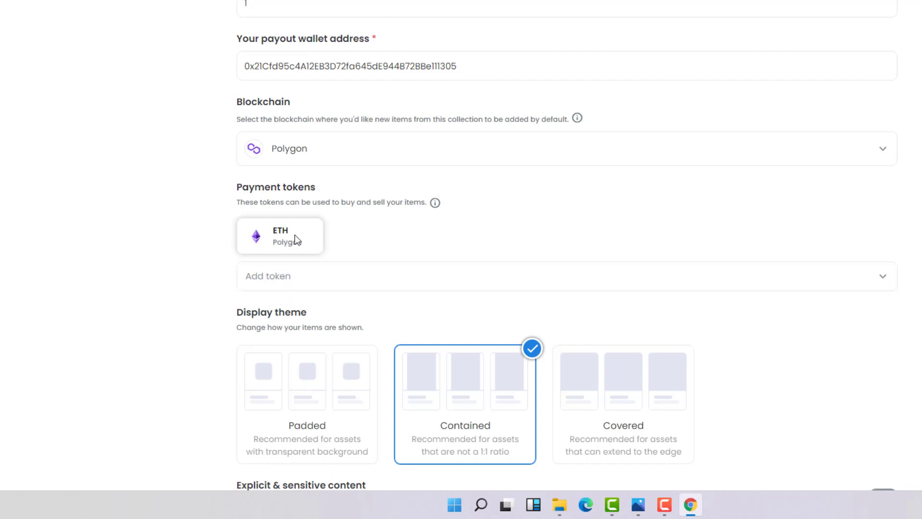
pyautogui.scroll(-2, 370, 344)
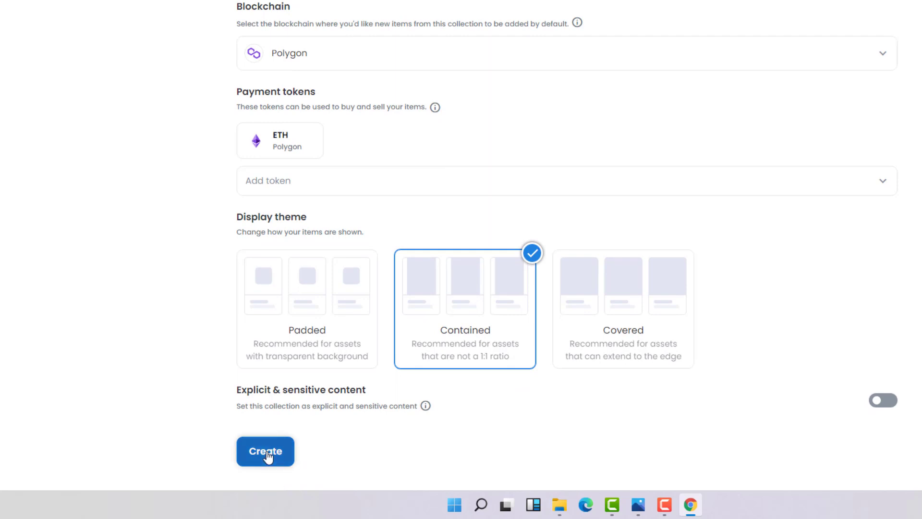
# Step: Create the Gorilla head collection and review its page showing 0 items and 0 owners
pyautogui.click(269, 463)
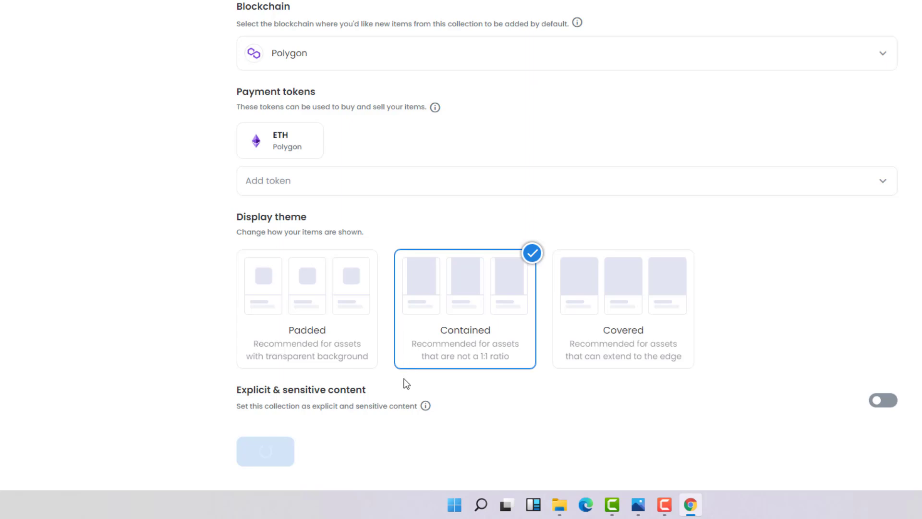
pyautogui.scroll(4, 398, 357)
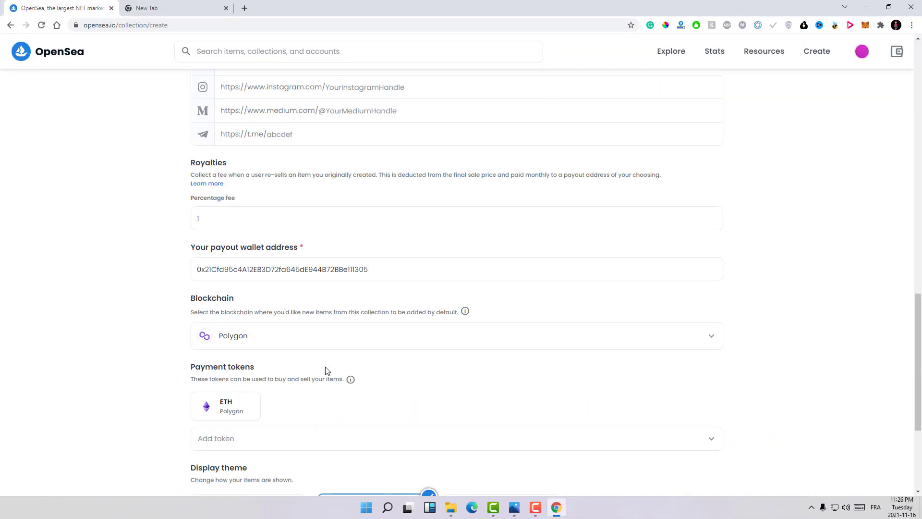
pyautogui.scroll(3, 326, 370)
pyautogui.scroll(-7, 325, 371)
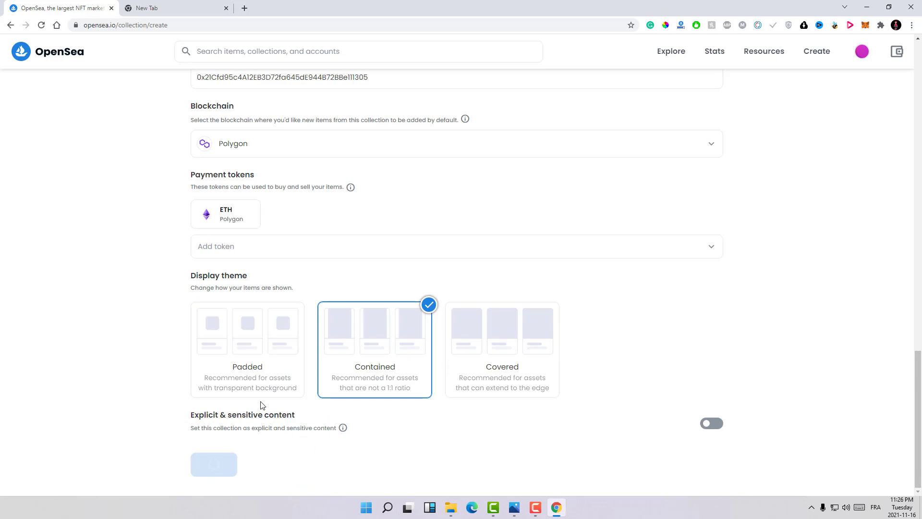
pyautogui.scroll(15, 262, 405)
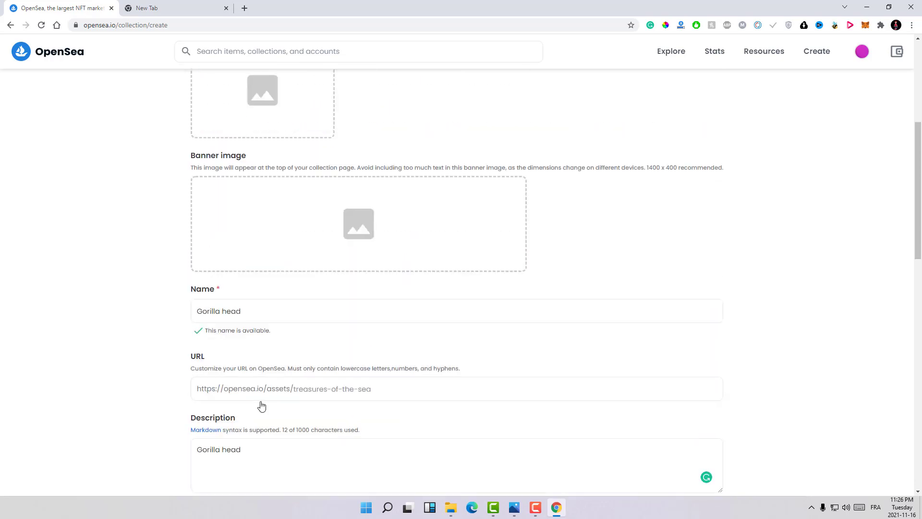
pyautogui.scroll(5, 261, 406)
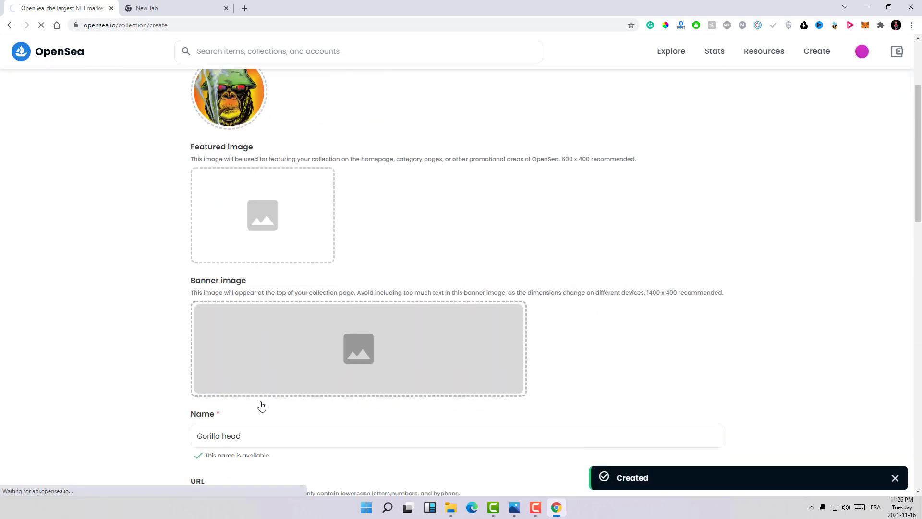
pyautogui.scroll(-2, 261, 406)
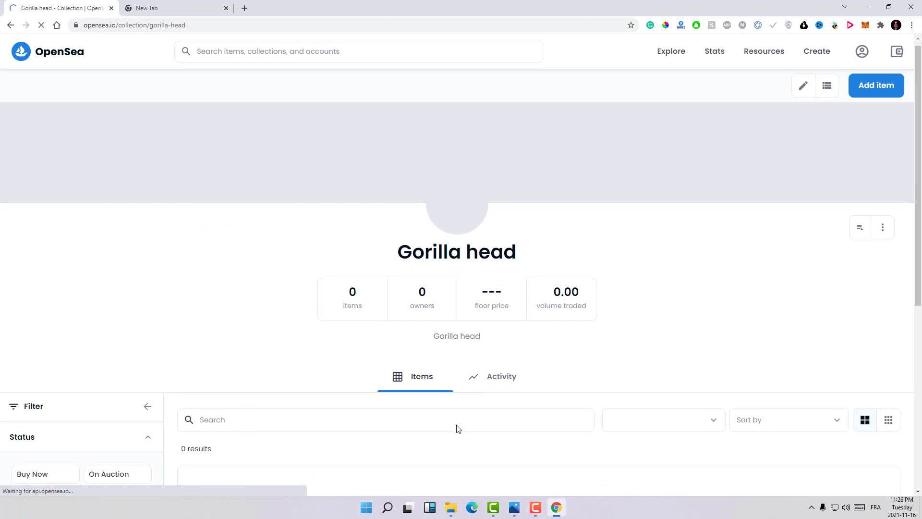
pyautogui.scroll(-6, 457, 428)
pyautogui.scroll(5, 458, 429)
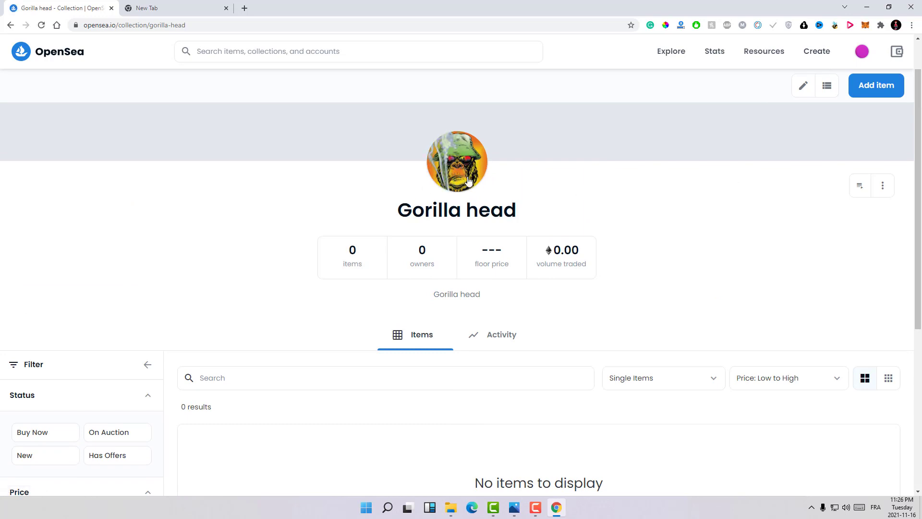
pyautogui.moveTo(862, 52)
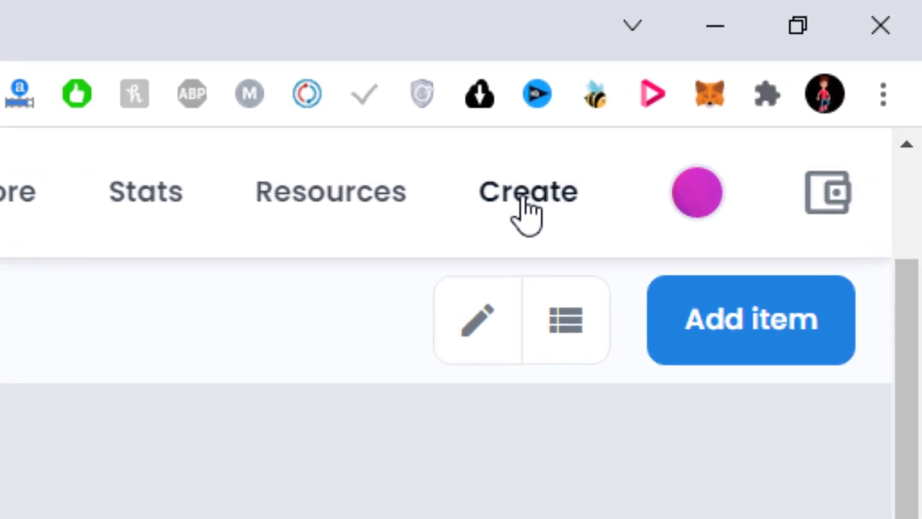
# Step: Start a new item and upload 'final gorilla smoking GIF 2' as its media
pyautogui.click(524, 201)
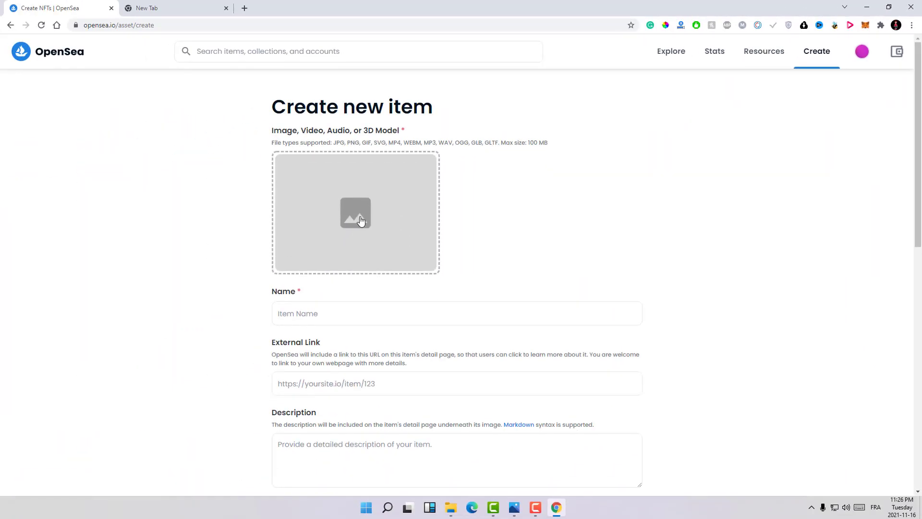
pyautogui.click(360, 221)
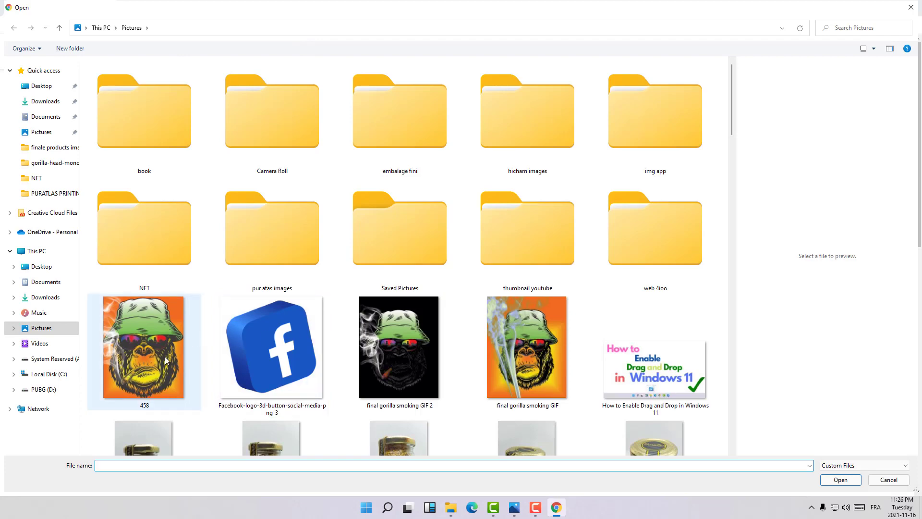
pyautogui.doubleClick(400, 344)
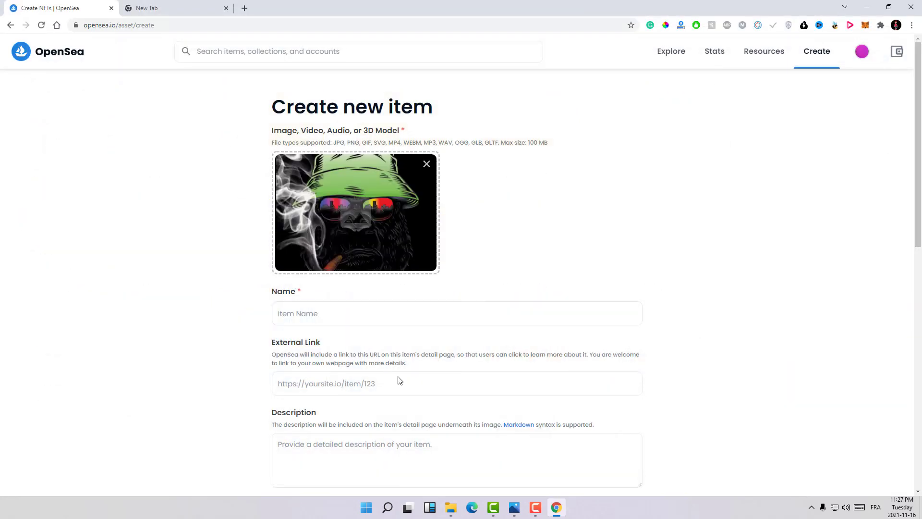
# Step: Name the item 'Gorilla head #1' and set its description to 'Gorilla head'
pyautogui.click(306, 312)
pyautogui.hotkey('ctrl', 'v')
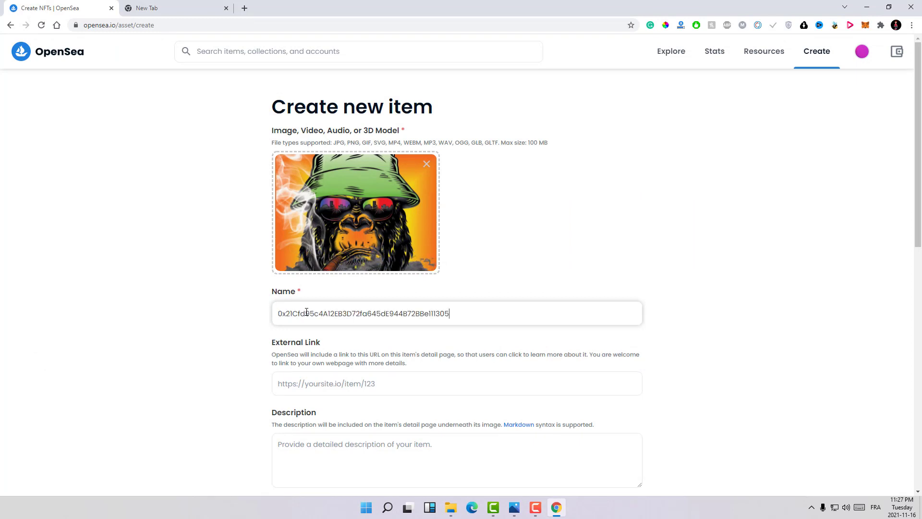
pyautogui.hotkey('ctrl', 'a')
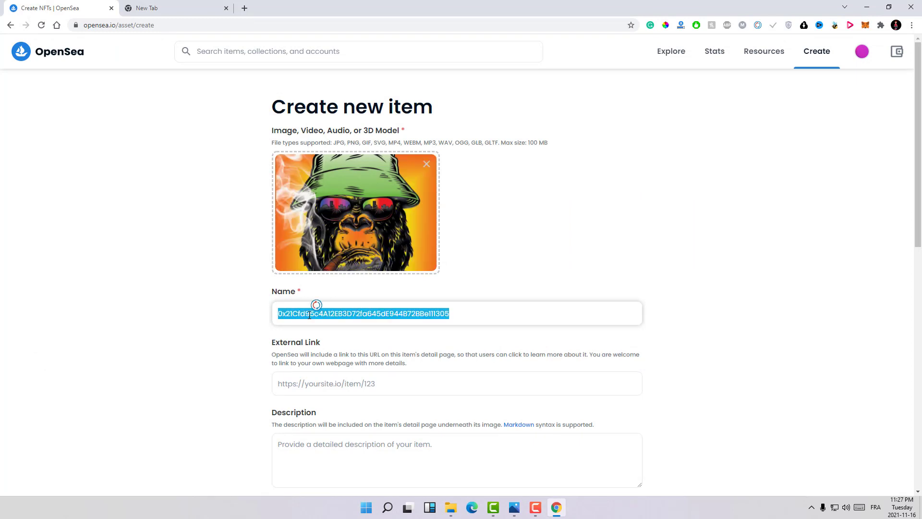
pyautogui.write('Gorilla head')
pyautogui.scroll(-2, 309, 315)
pyautogui.write('#1')
pyautogui.moveTo(322, 217); pyautogui.dragTo(278, 216)
pyautogui.hotkey('ctrl', 'c')
pyautogui.click(356, 364)
pyautogui.hotkey('ctrl', 'v')
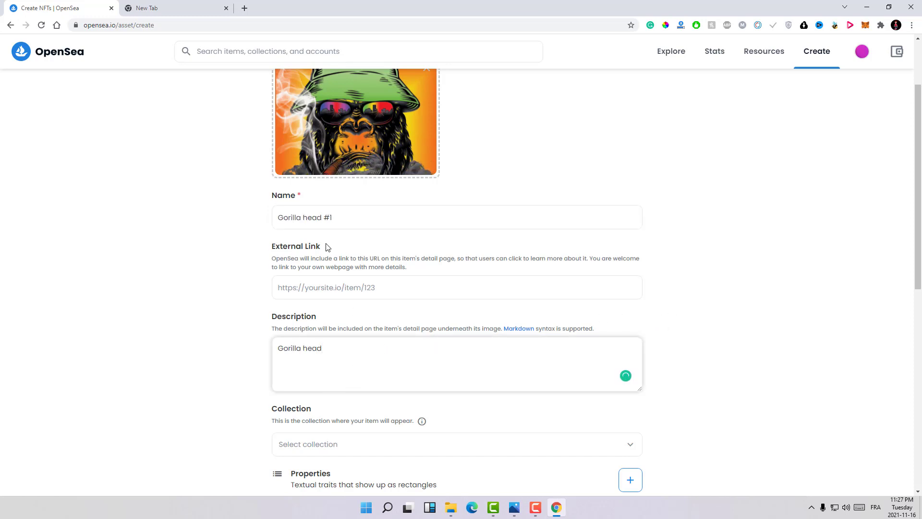
# Step: Delete the Supply value so the item keeps the default supply of 1
pyautogui.scroll(-1, 331, 379)
pyautogui.scroll(-2, 333, 383)
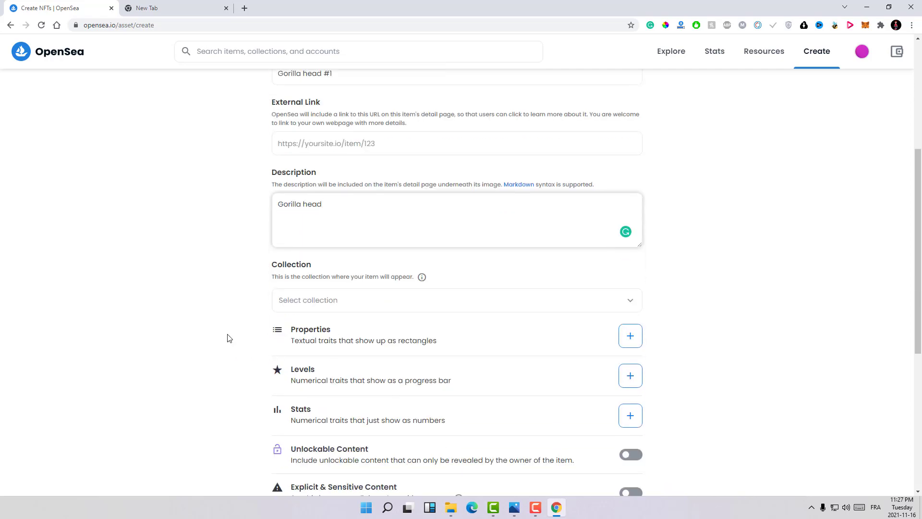
pyautogui.scroll(2, 245, 330)
pyautogui.scroll(-2, 245, 331)
pyautogui.scroll(-5, 305, 353)
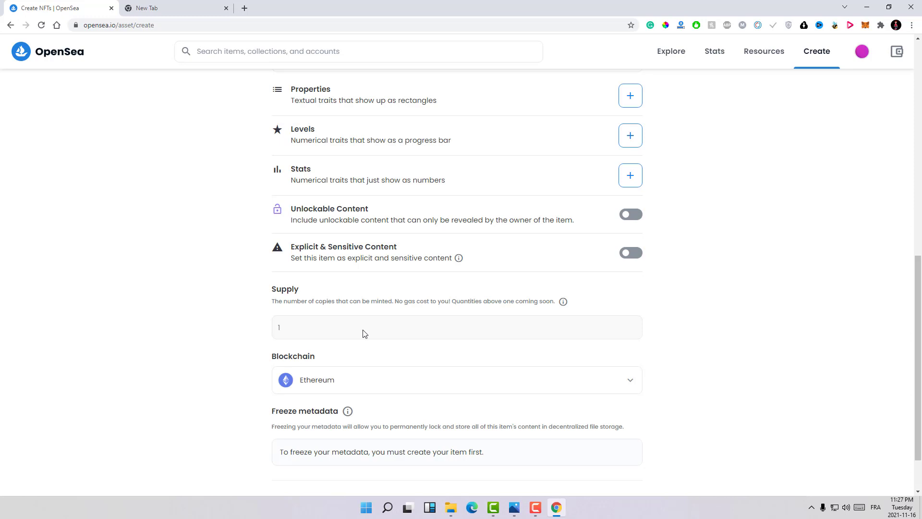
pyautogui.scroll(5, 364, 334)
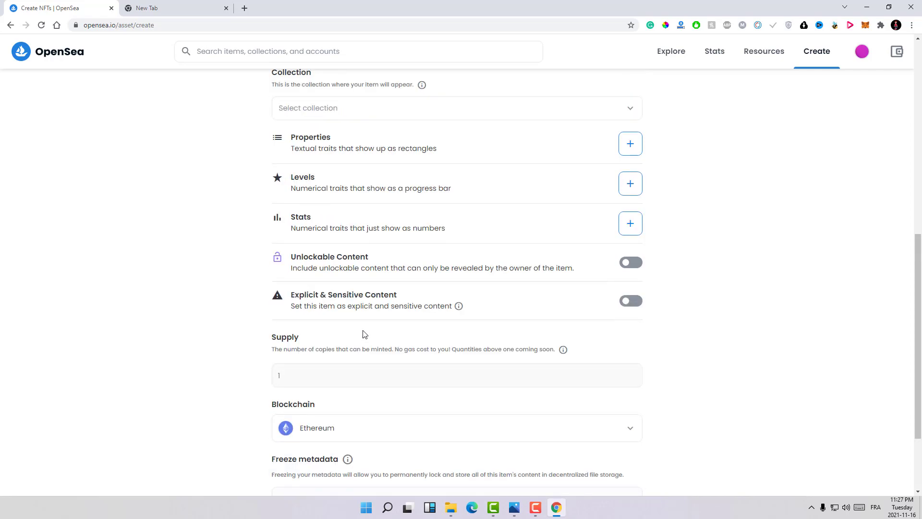
pyautogui.scroll(-5, 364, 333)
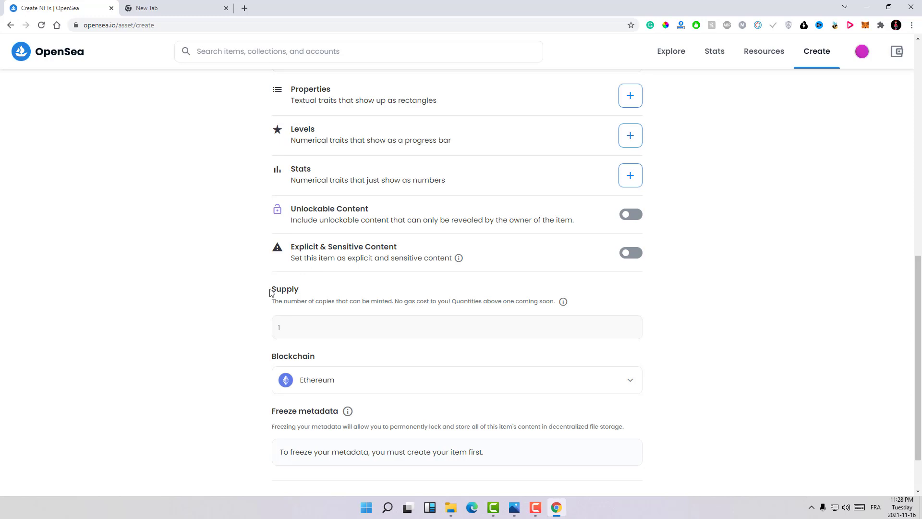
pyautogui.doubleClick(294, 328)
pyautogui.press('BackSpace')
pyautogui.scroll(10, 497, 326)
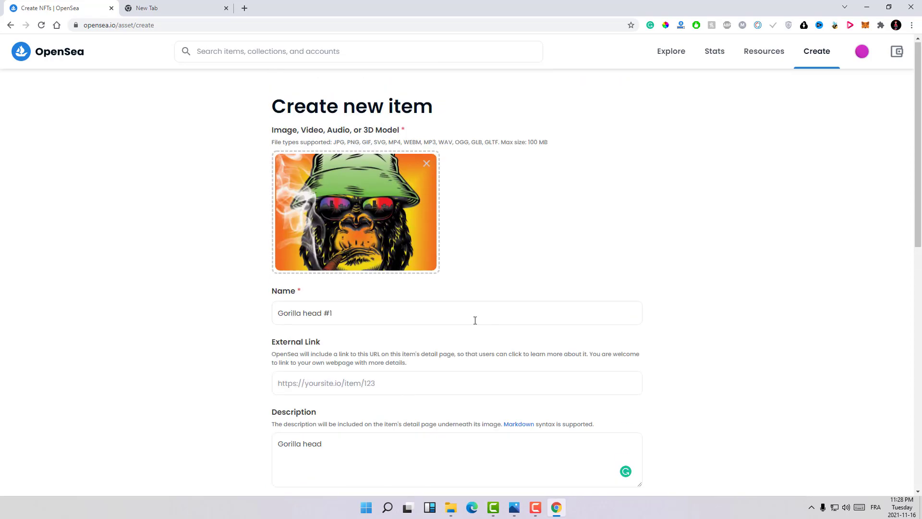
pyautogui.scroll(-9, 348, 324)
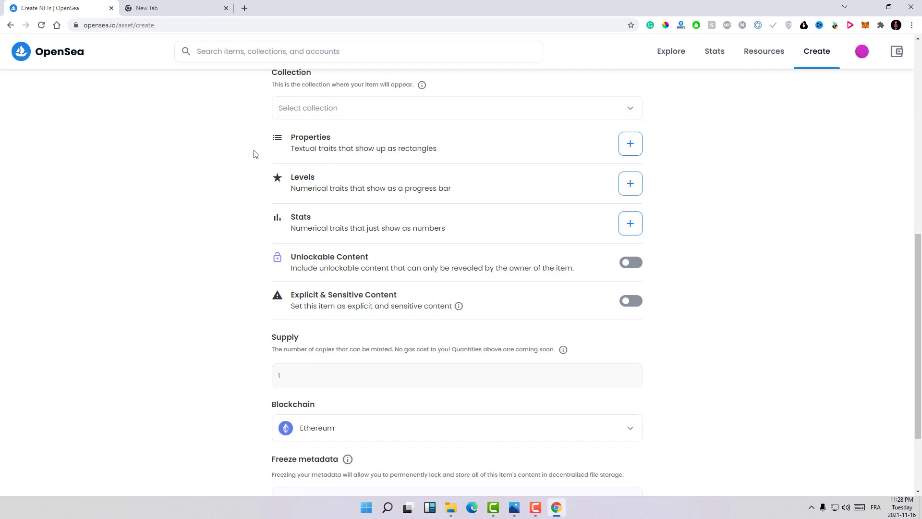
pyautogui.scroll(-2, 259, 348)
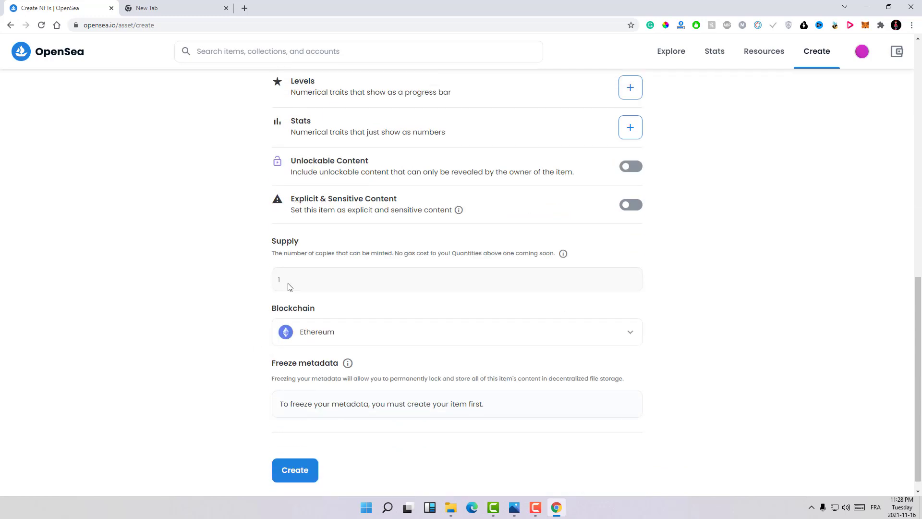
# Step: Pick Polygon as the blockchain and create Gorilla head #1
pyautogui.click(328, 341)
pyautogui.click(317, 365)
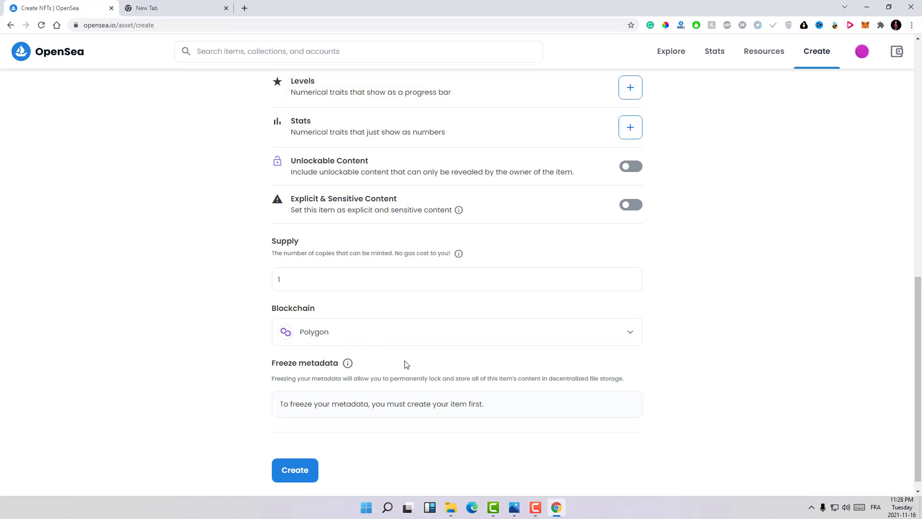
pyautogui.click(312, 335)
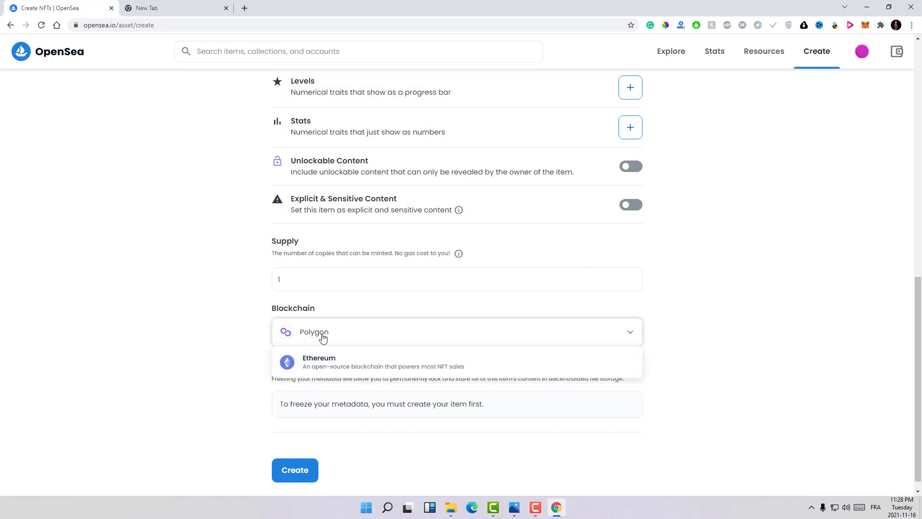
pyautogui.click(317, 364)
pyautogui.click(323, 333)
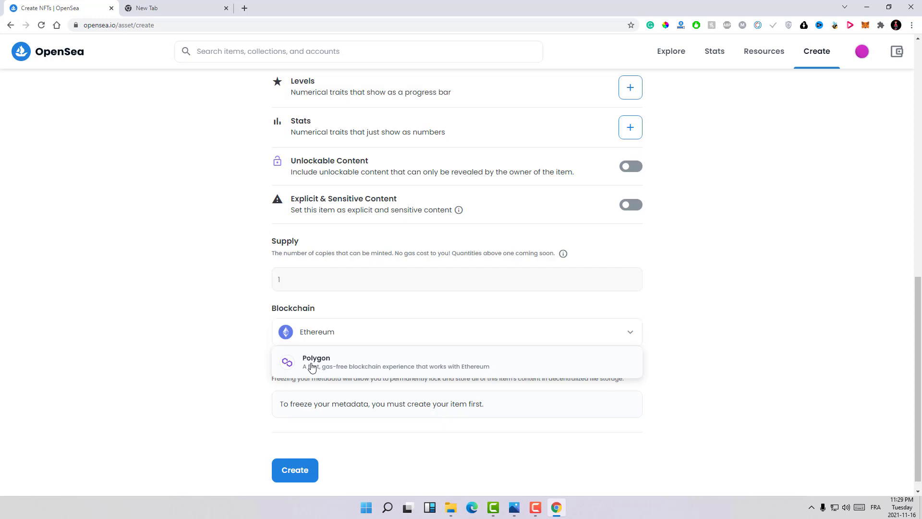
pyautogui.click(311, 367)
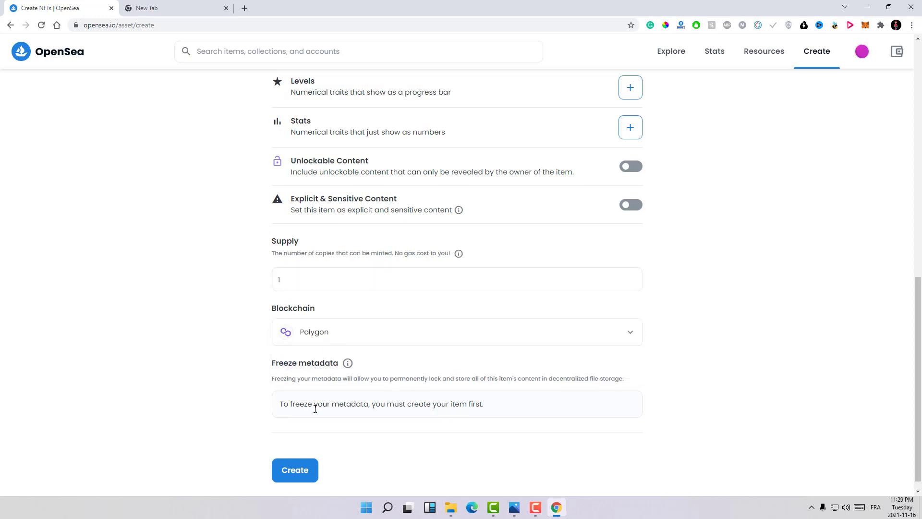
pyautogui.click(295, 471)
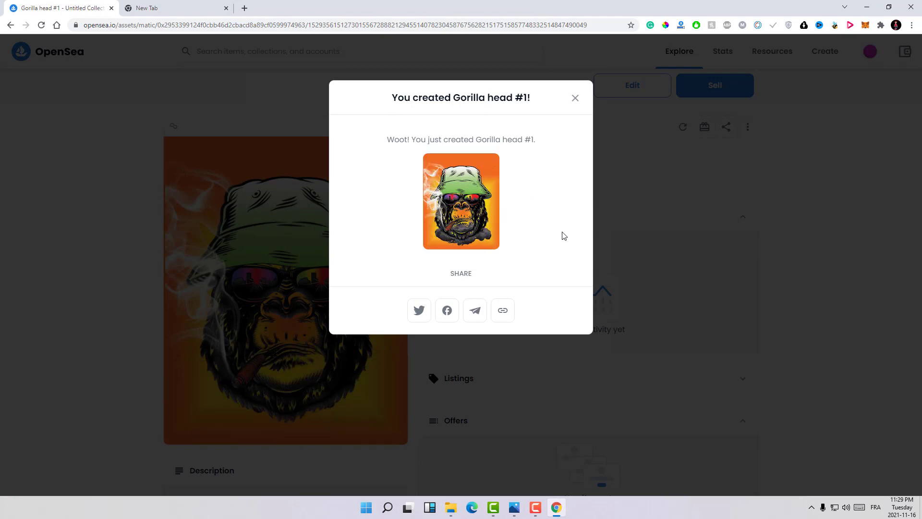
# Step: Close the 'You created Gorilla head #1!' confirmation dialog
pyautogui.click(575, 98)
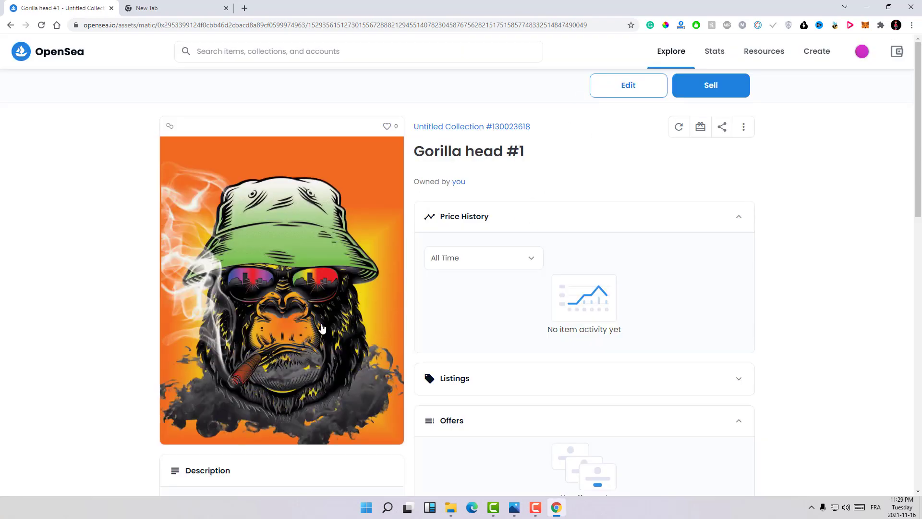